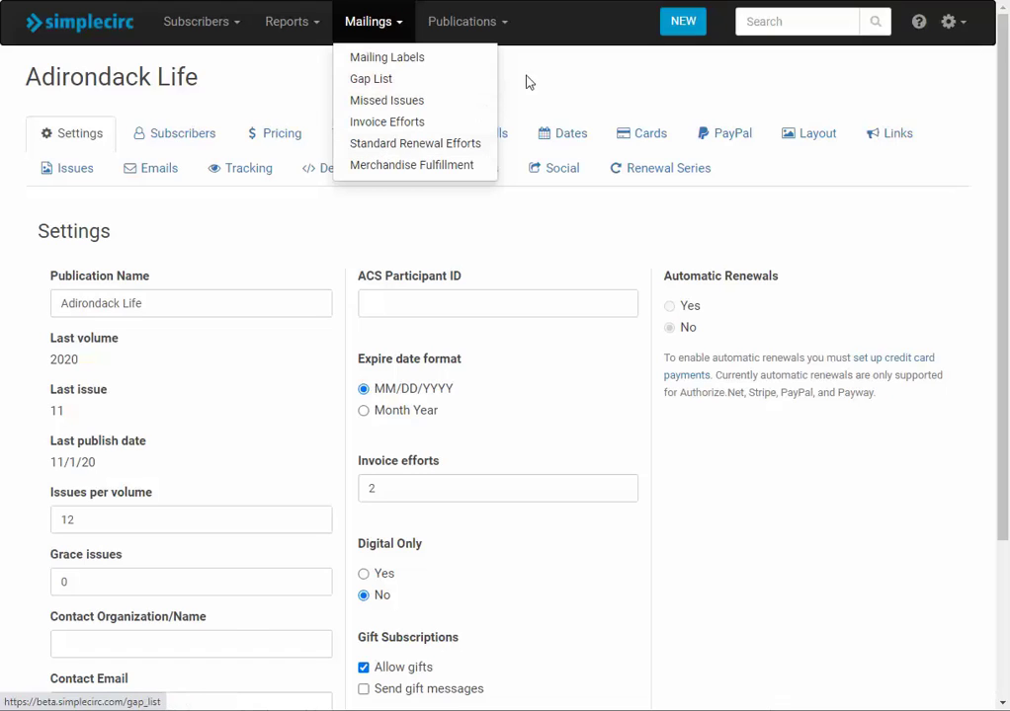
In the publication's Renewal Series, start a new effort named 6 with the criteria 3 missed issue(s)
{"action": "left_click", "coordinate": [554, 76]}
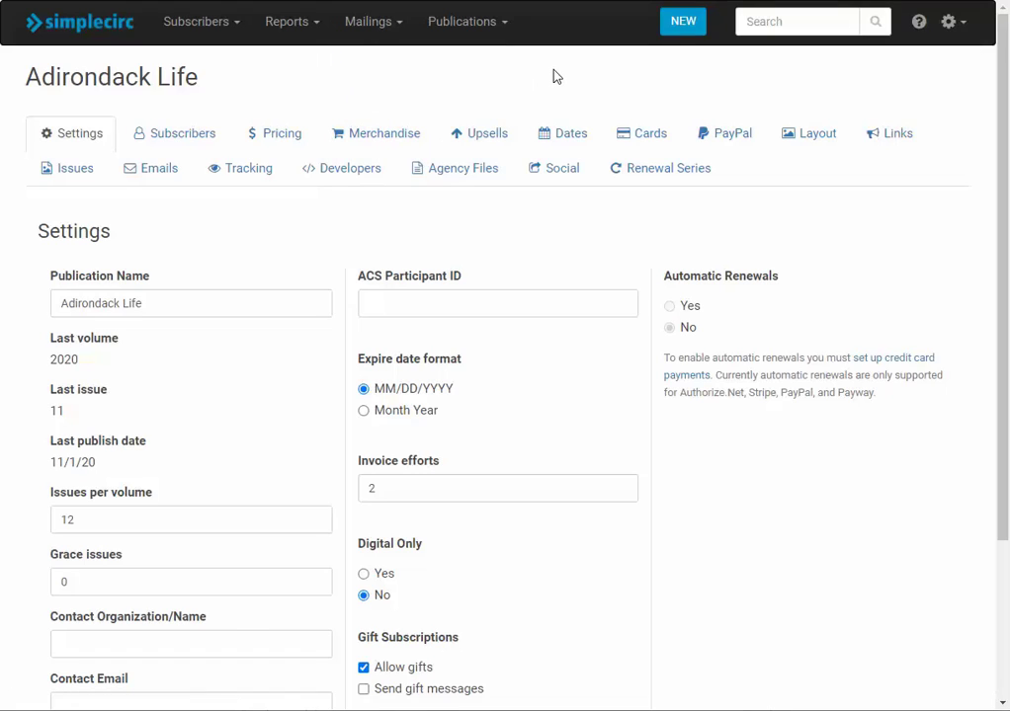
{"action": "left_click", "coordinate": [660, 172]}
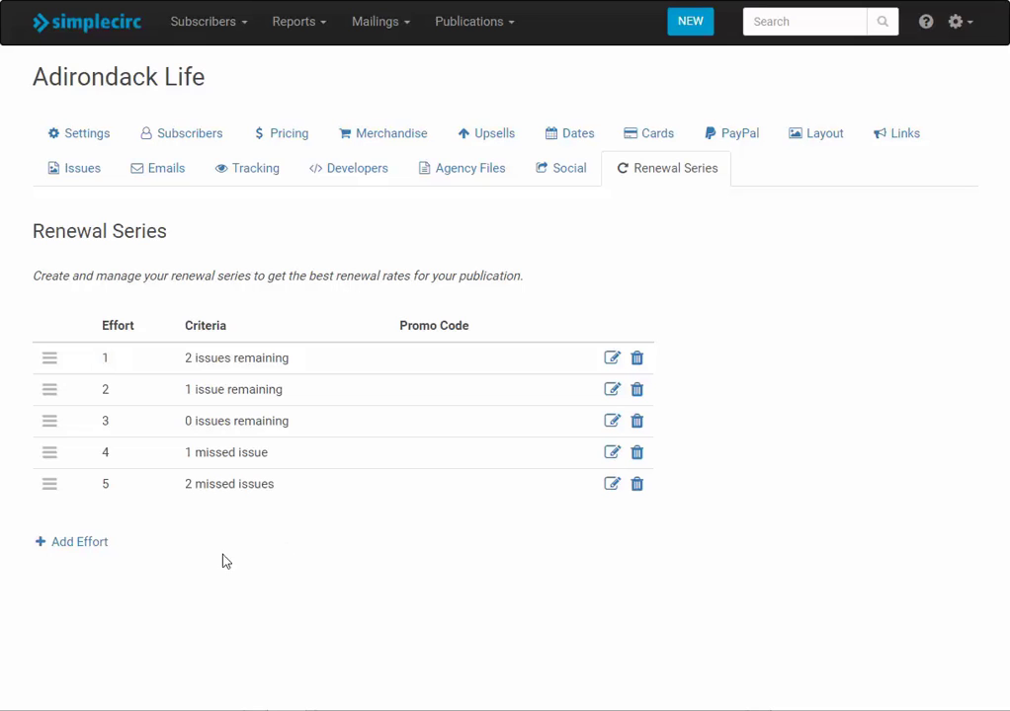
{"action": "left_click", "coordinate": [79, 546]}
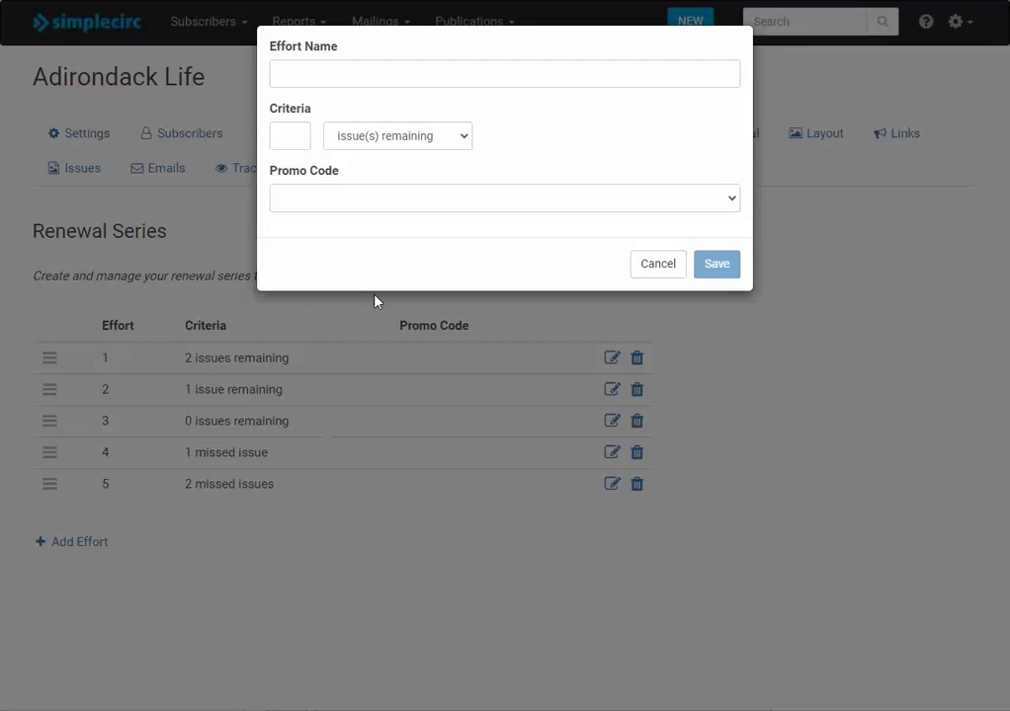
{"action": "left_click", "coordinate": [355, 73]}
{"action": "type", "text": "6"}
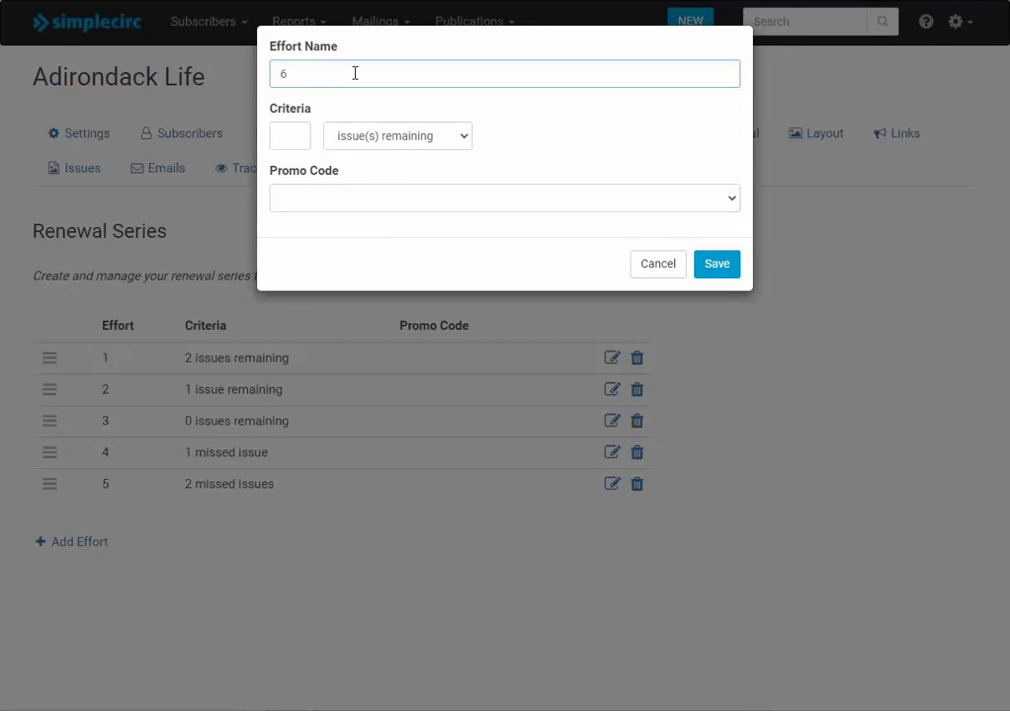
{"action": "left_click", "coordinate": [363, 142]}
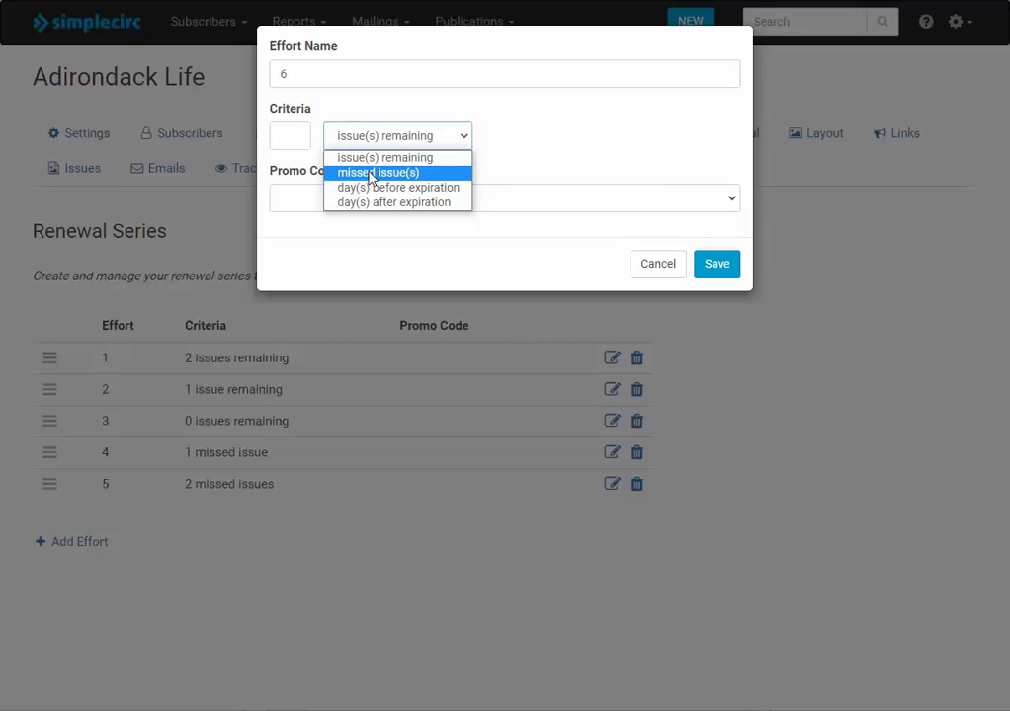
{"action": "left_click", "coordinate": [341, 171]}
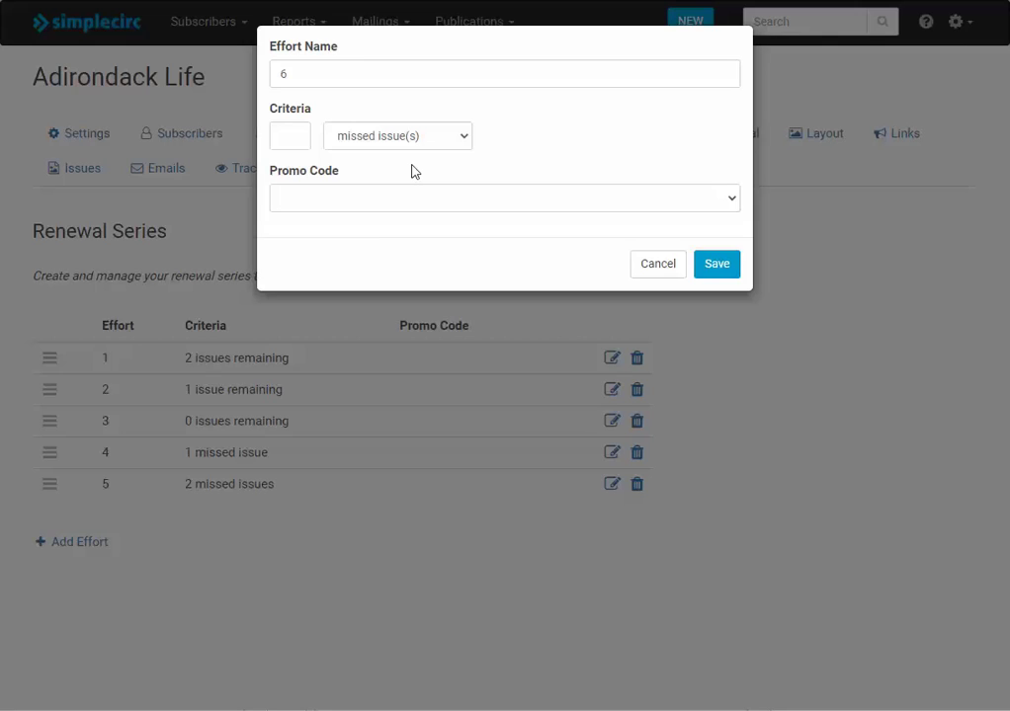
{"action": "left_click", "coordinate": [294, 135]}
{"action": "type", "text": "3"}
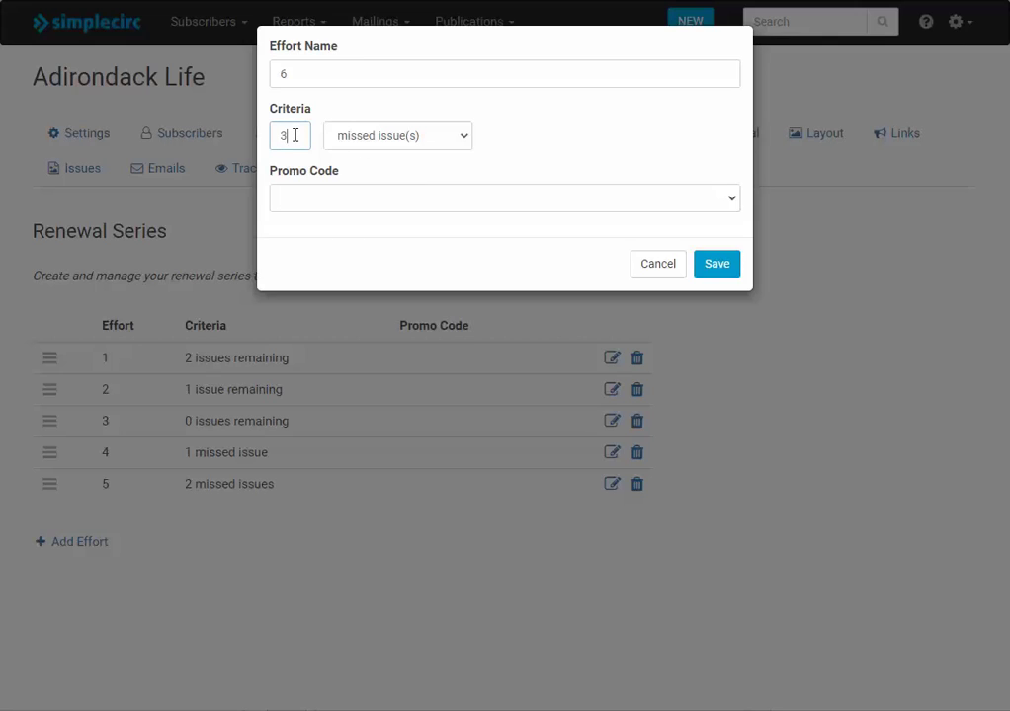
Assign the promo code FINALOFFER to the new effort and save it
{"action": "left_click", "coordinate": [371, 169]}
{"action": "left_click", "coordinate": [381, 201]}
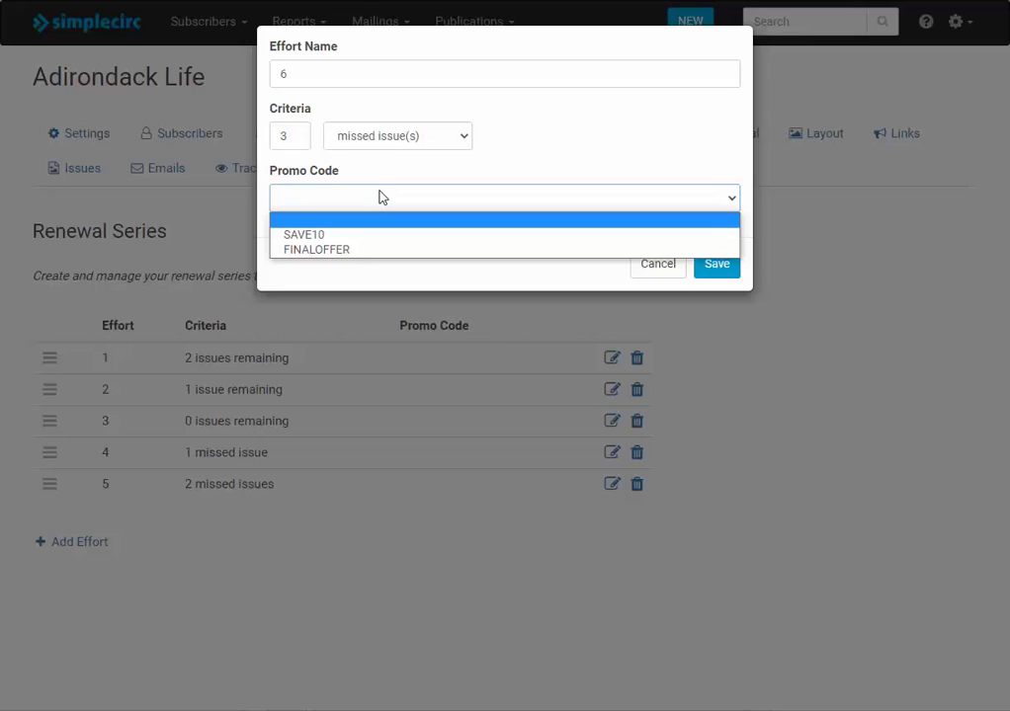
{"action": "left_click", "coordinate": [381, 250]}
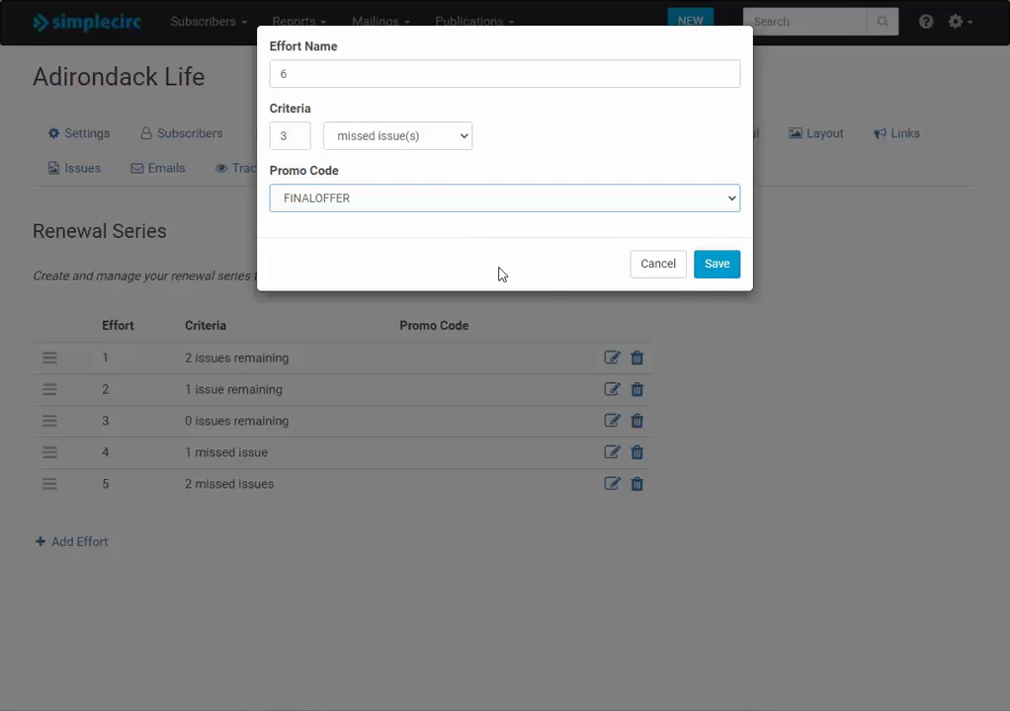
{"action": "left_click", "coordinate": [718, 266]}
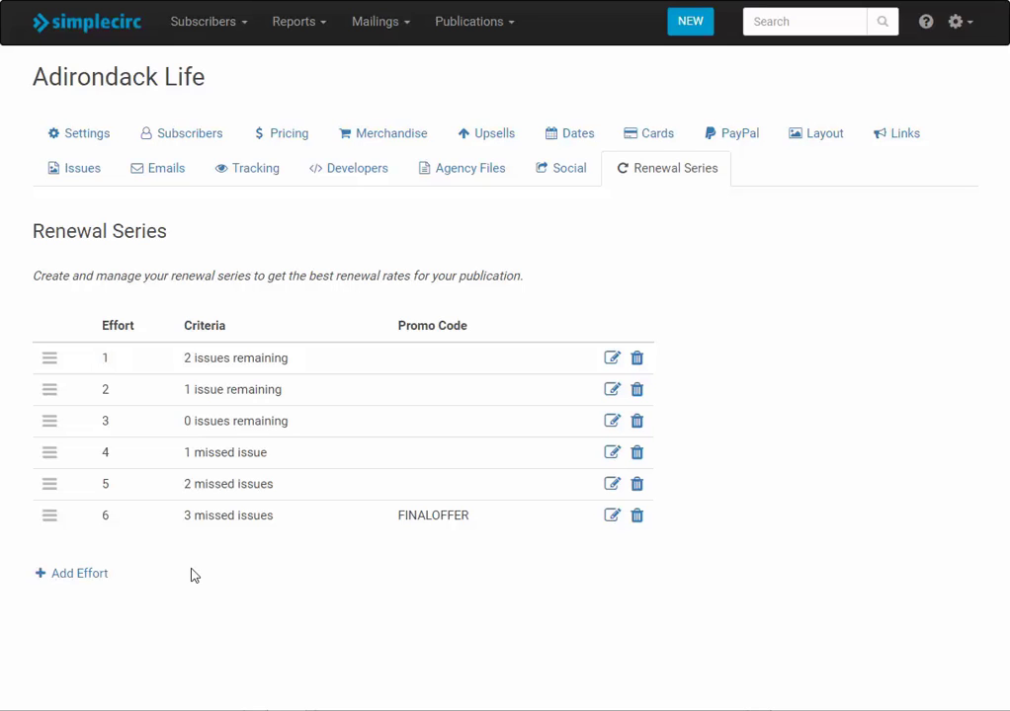
Add a renewal effort named 1a for 3 issue(s) remaining, and save it in first place in the series order
{"action": "left_click", "coordinate": [88, 577]}
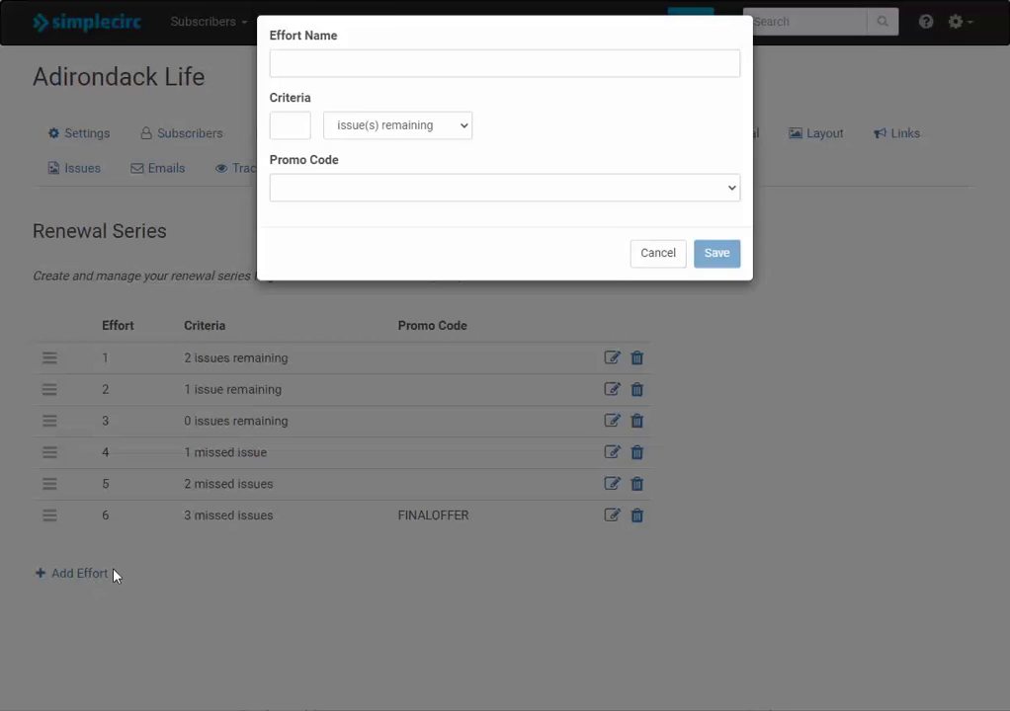
{"action": "left_click", "coordinate": [363, 72]}
{"action": "type", "text": "1a"}
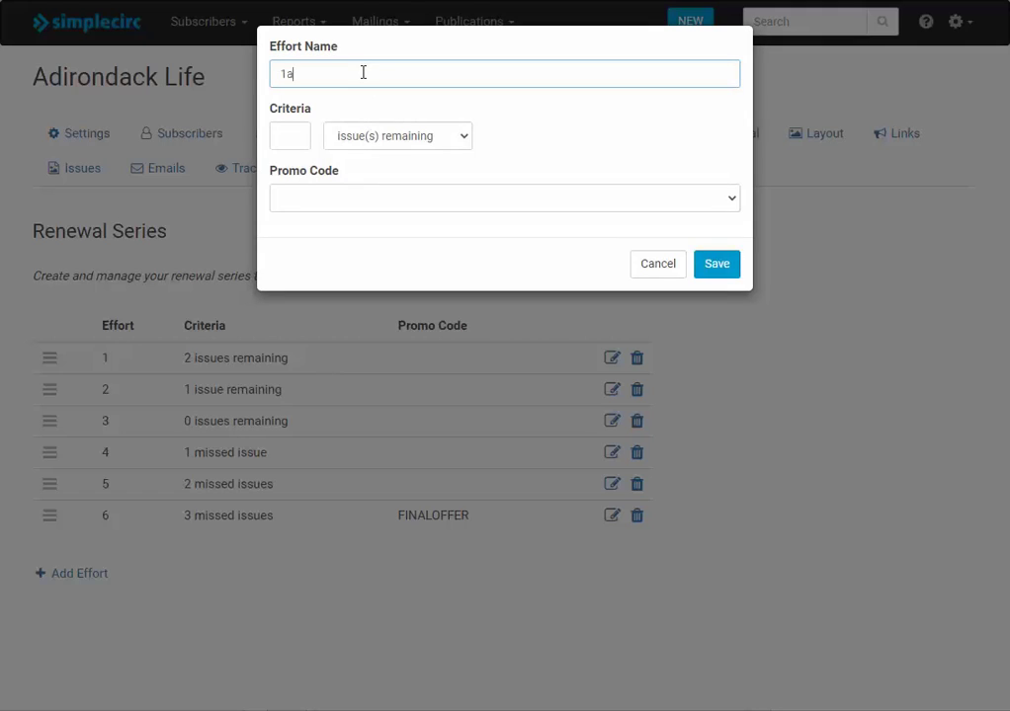
{"action": "left_click", "coordinate": [289, 133]}
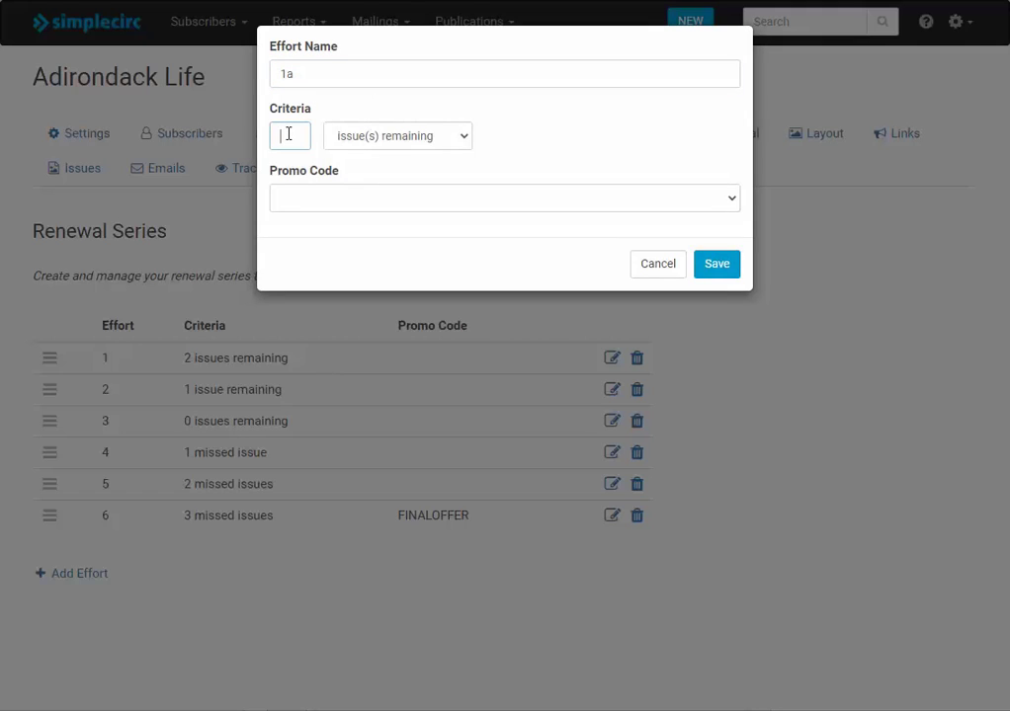
{"action": "type", "text": "3"}
{"action": "left_click", "coordinate": [718, 266]}
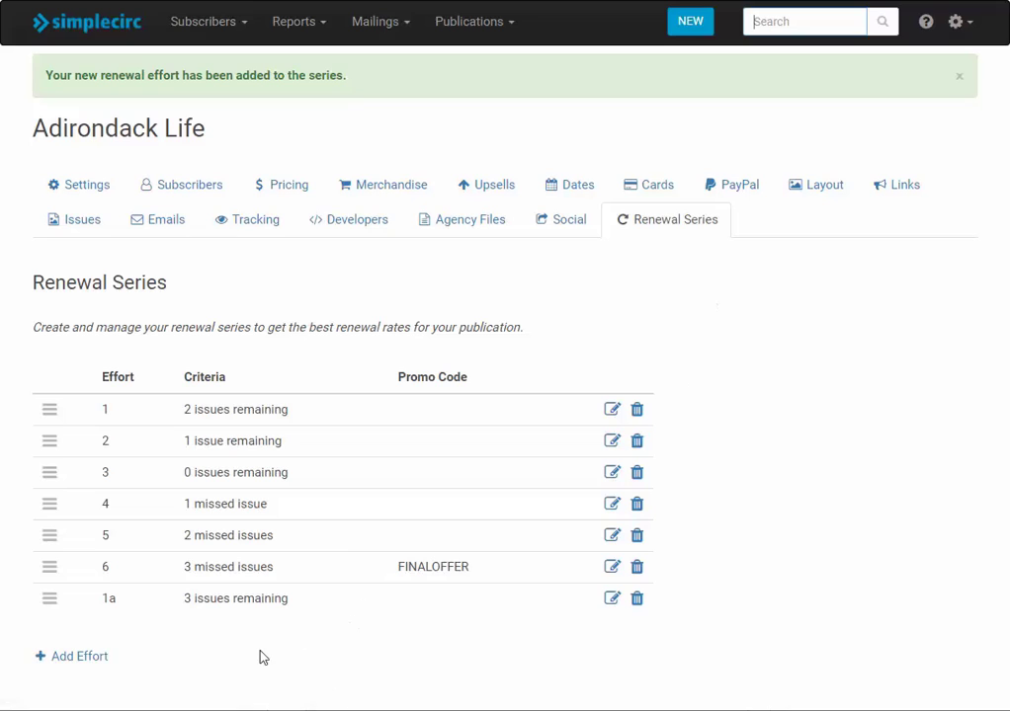
{"action": "left_click_drag", "start_coordinate": [53, 601], "coordinate": [62, 418]}
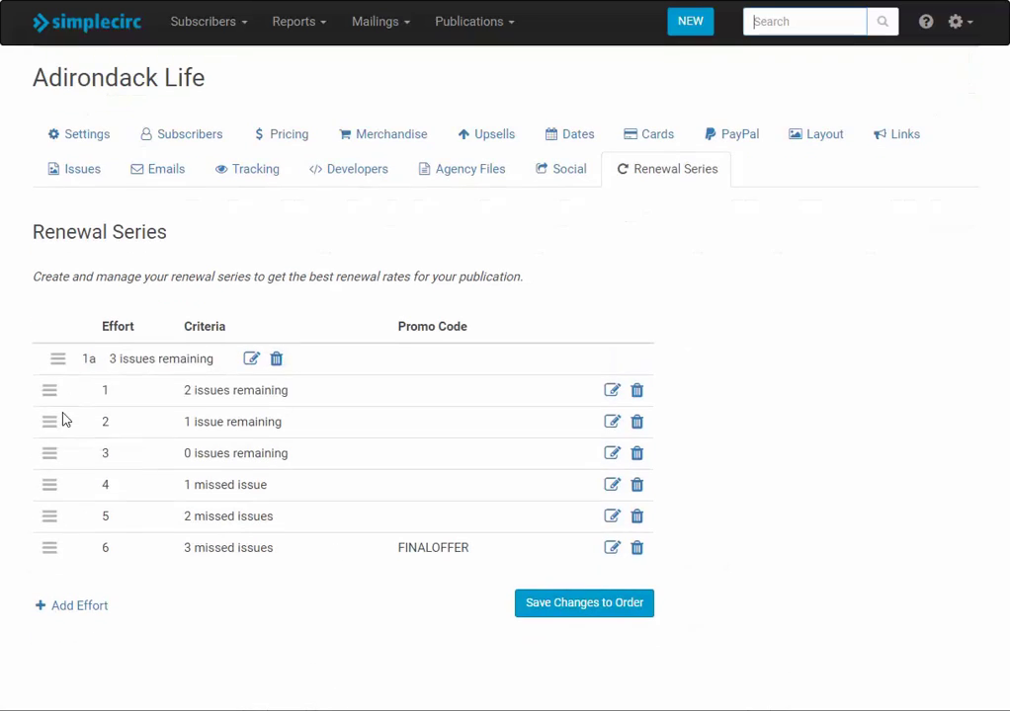
{"action": "left_click", "coordinate": [569, 610]}
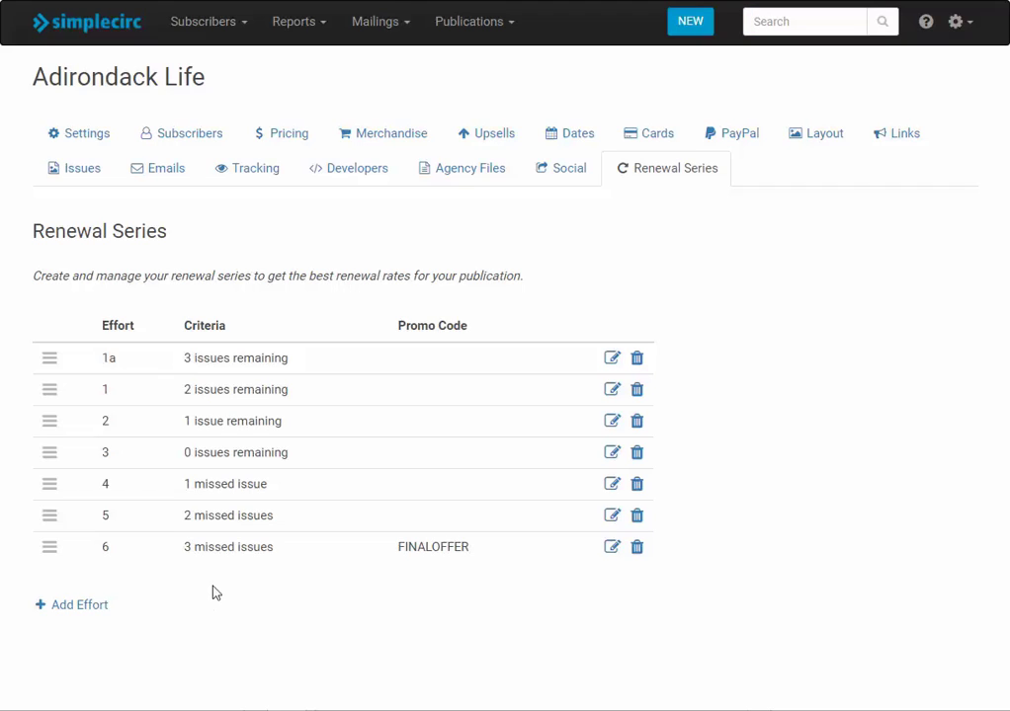
Download a new Standard Renewal Efforts mailing file using the Default Renewal Effort Template
{"action": "left_click", "coordinate": [380, 24]}
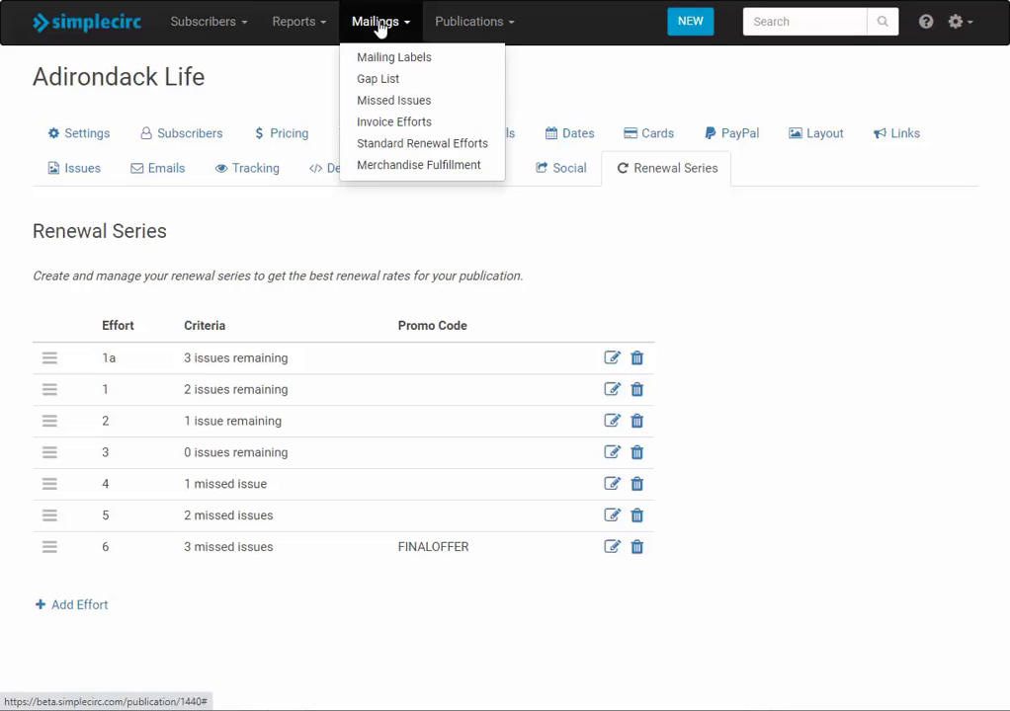
{"action": "left_click", "coordinate": [427, 149]}
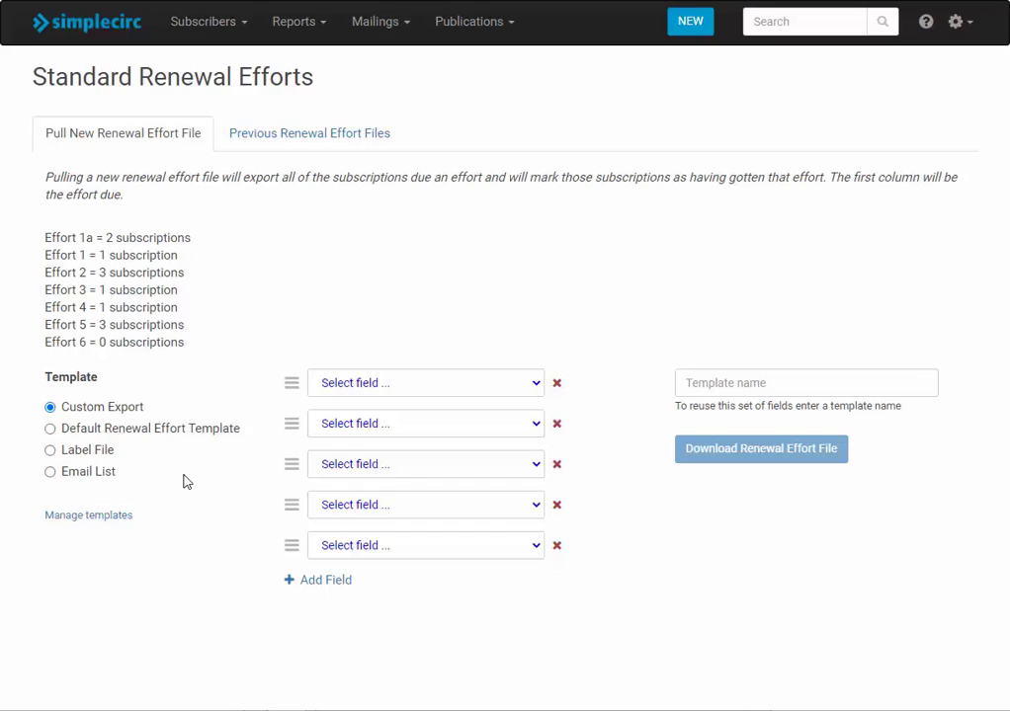
{"action": "left_click", "coordinate": [166, 439]}
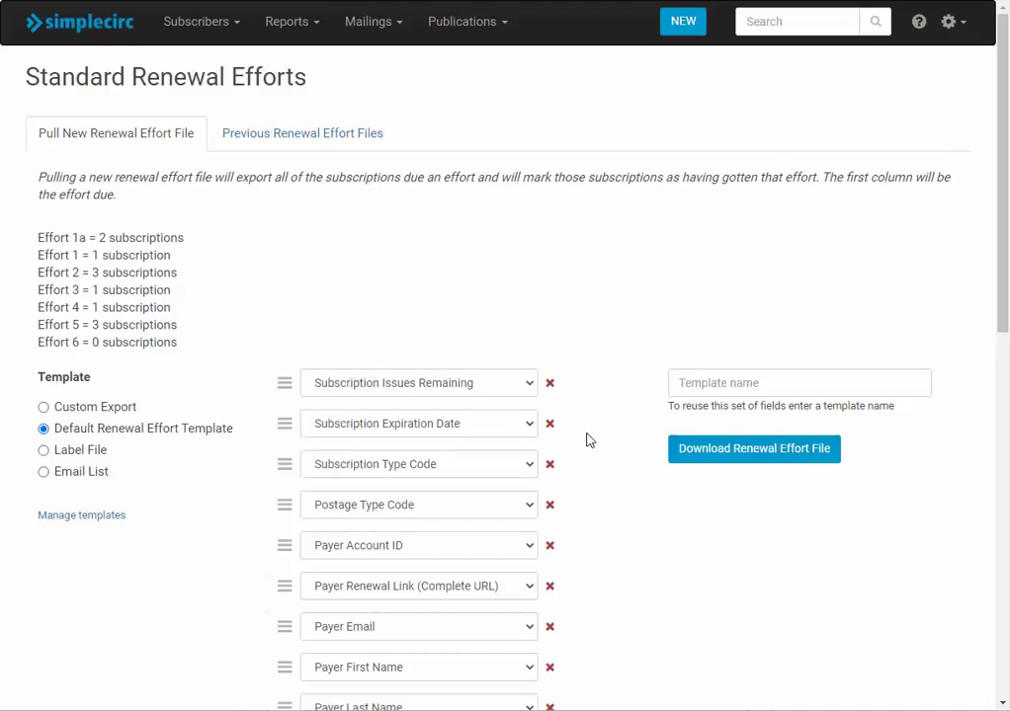
{"action": "scroll", "coordinate": [593, 453], "scroll_direction": "down", "scroll_amount": 3}
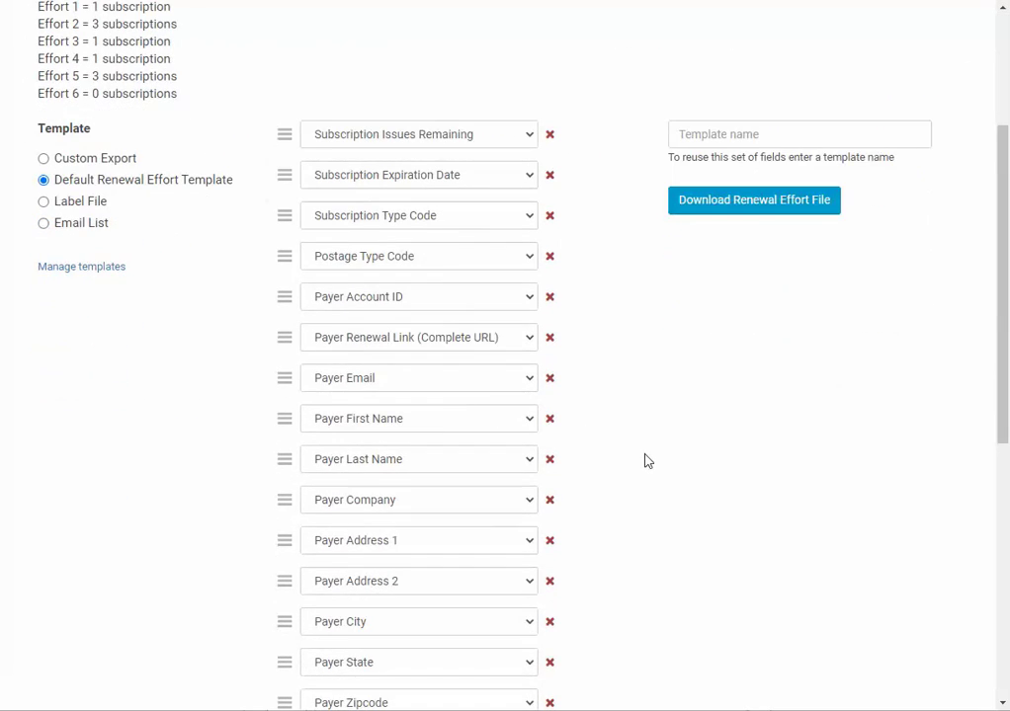
{"action": "scroll", "coordinate": [647, 461], "scroll_direction": "down", "scroll_amount": 1}
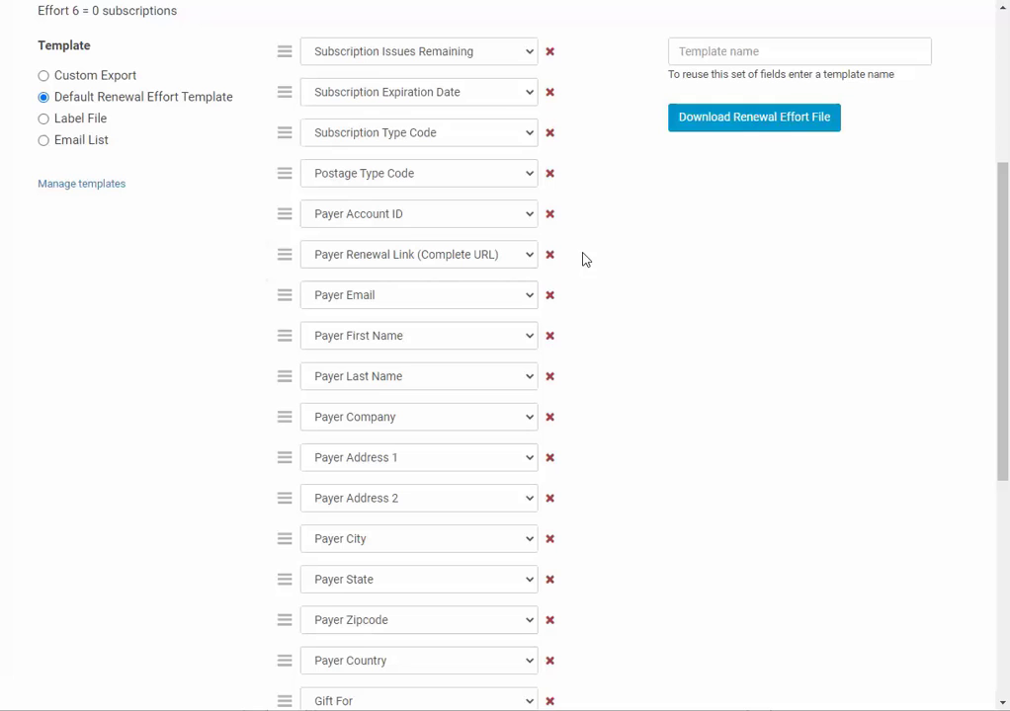
{"action": "scroll", "coordinate": [662, 379], "scroll_direction": "down", "scroll_amount": 5}
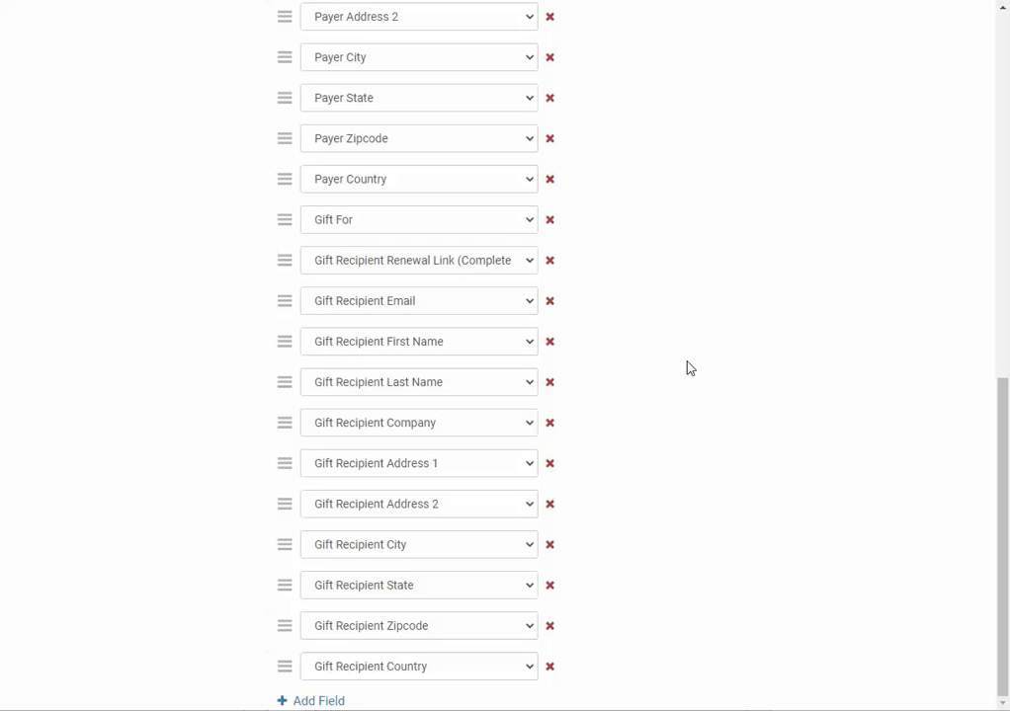
{"action": "scroll", "coordinate": [689, 368], "scroll_direction": "up", "scroll_amount": 8}
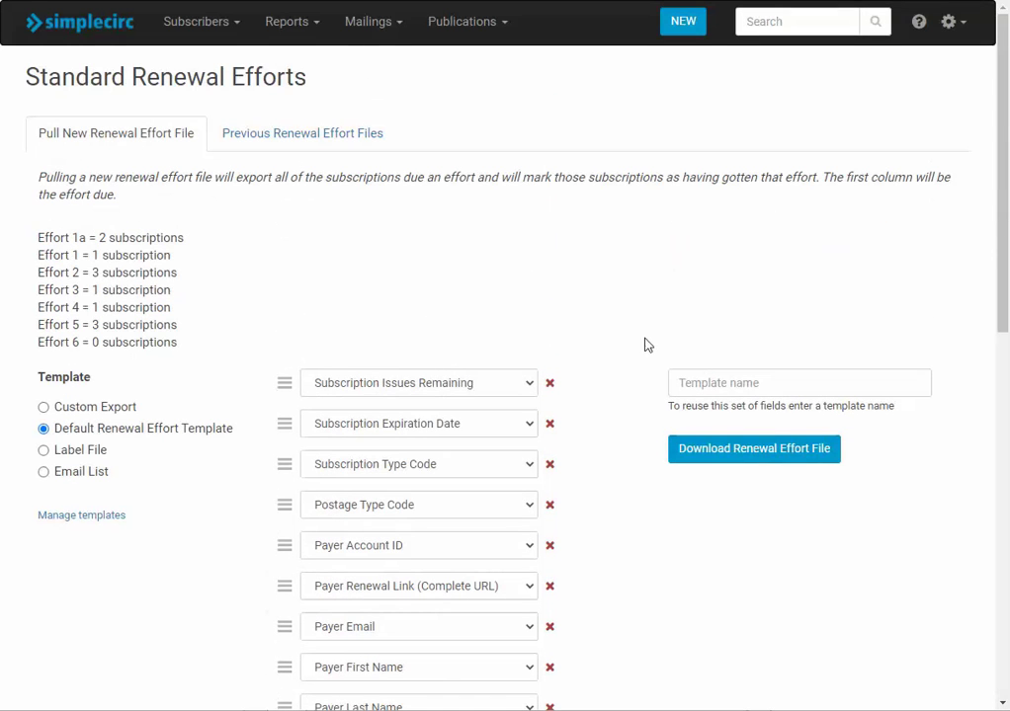
{"action": "left_click", "coordinate": [720, 457]}
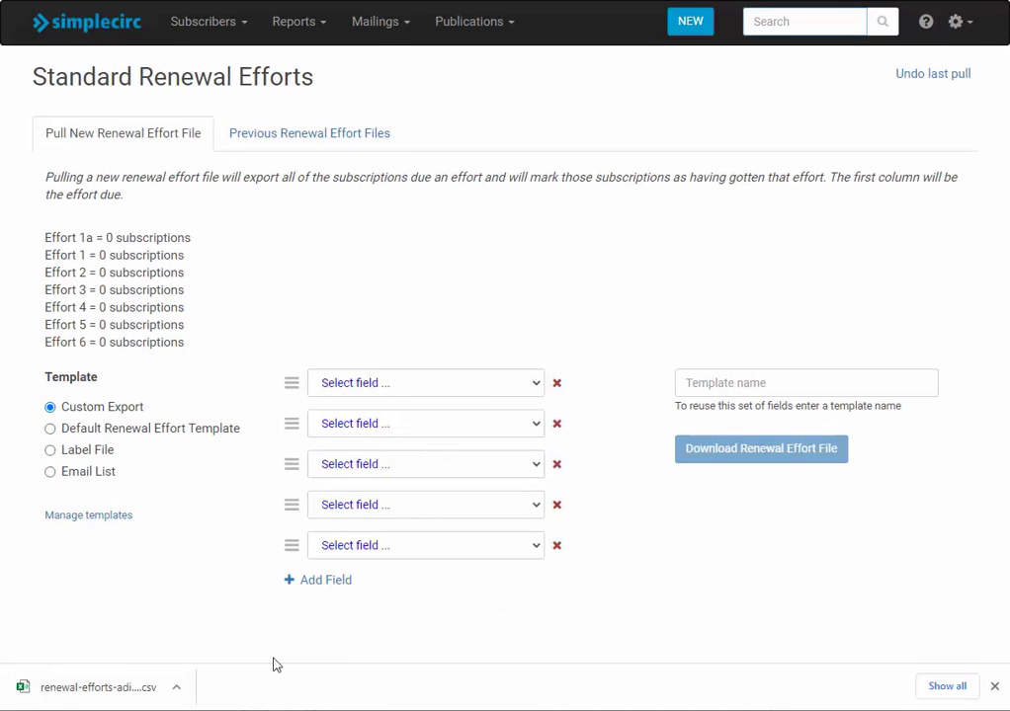
Open the downloaded renewal efforts CSV in Excel and fit the Payer Renewal Link column to examine the effort 6 links
{"action": "left_click", "coordinate": [63, 692]}
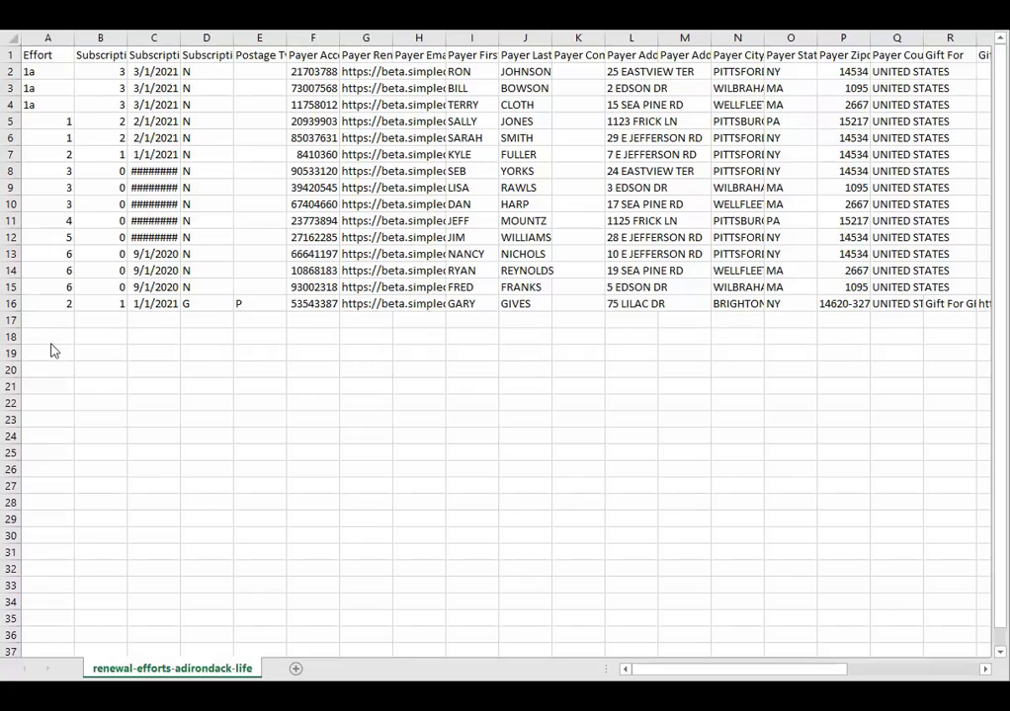
{"action": "double_click", "coordinate": [392, 37]}
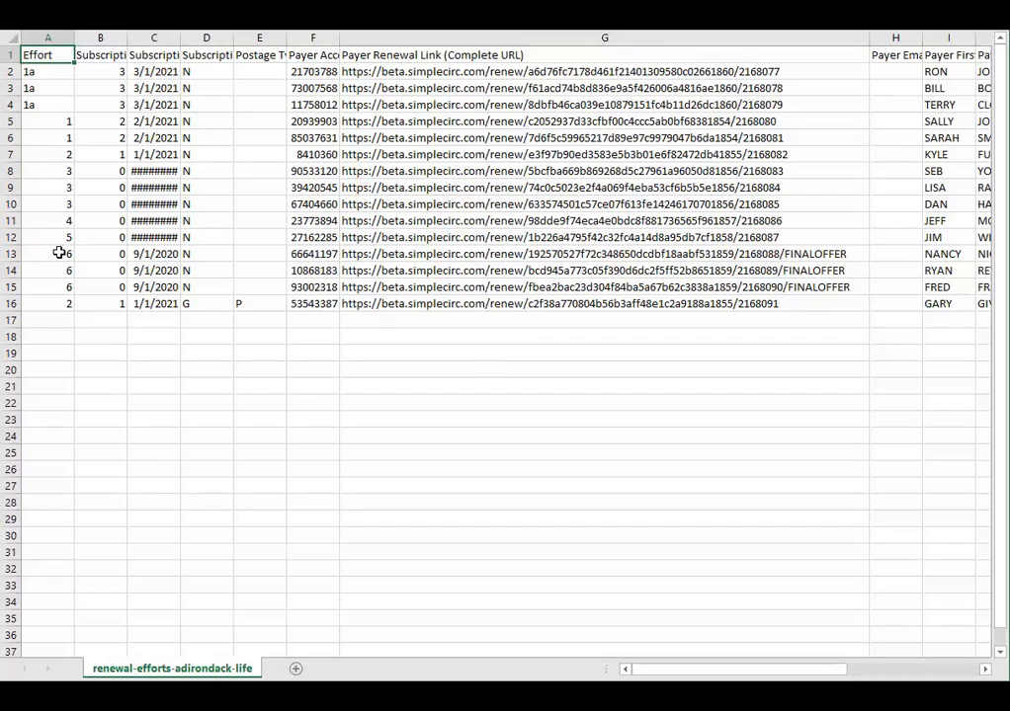
{"action": "left_click_drag", "start_coordinate": [60, 253], "coordinate": [691, 288]}
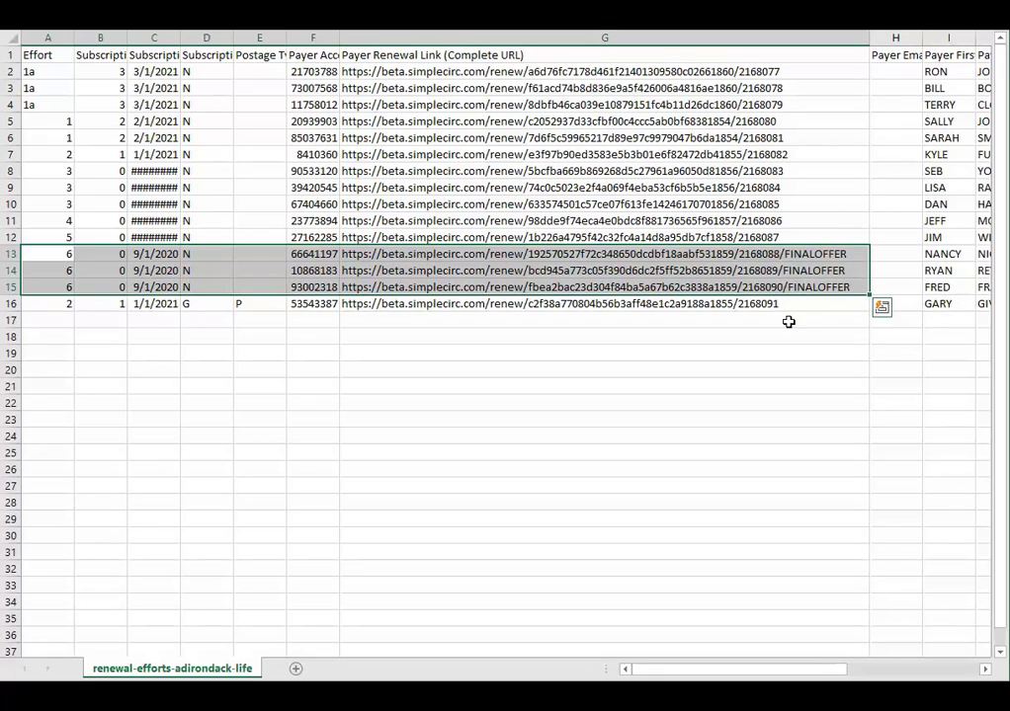
{"action": "left_click", "coordinate": [746, 340]}
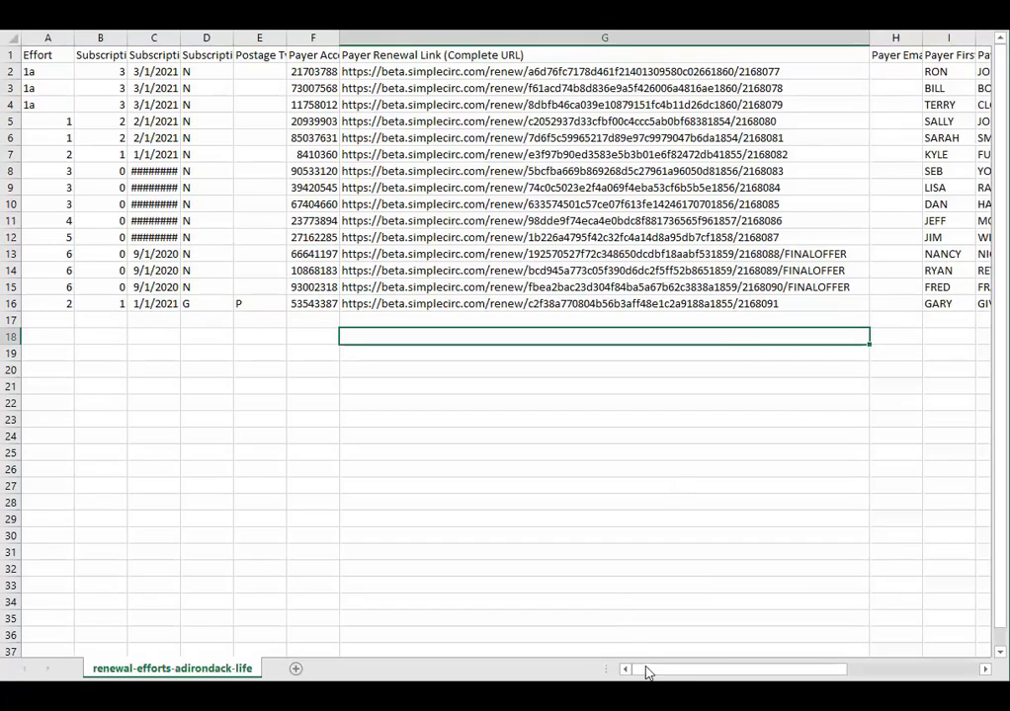
Fit the width of the Gift For column to the gift subscription's entry in row 16
{"action": "left_click_drag", "start_coordinate": [655, 673], "coordinate": [775, 672]}
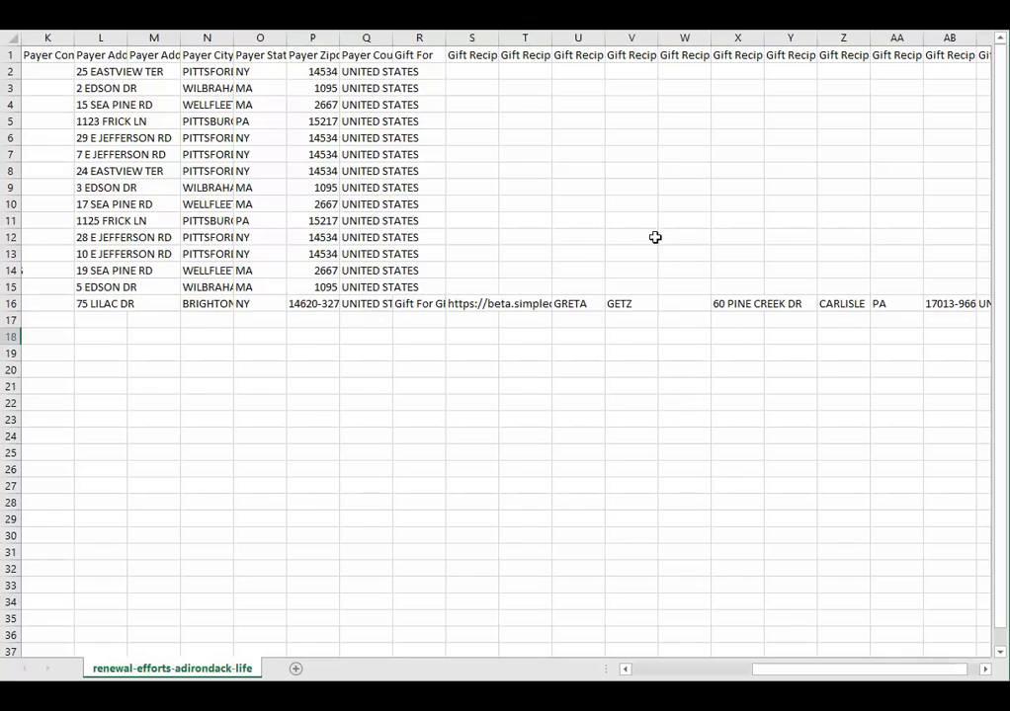
{"action": "left_click", "coordinate": [424, 304]}
{"action": "double_click", "coordinate": [446, 39]}
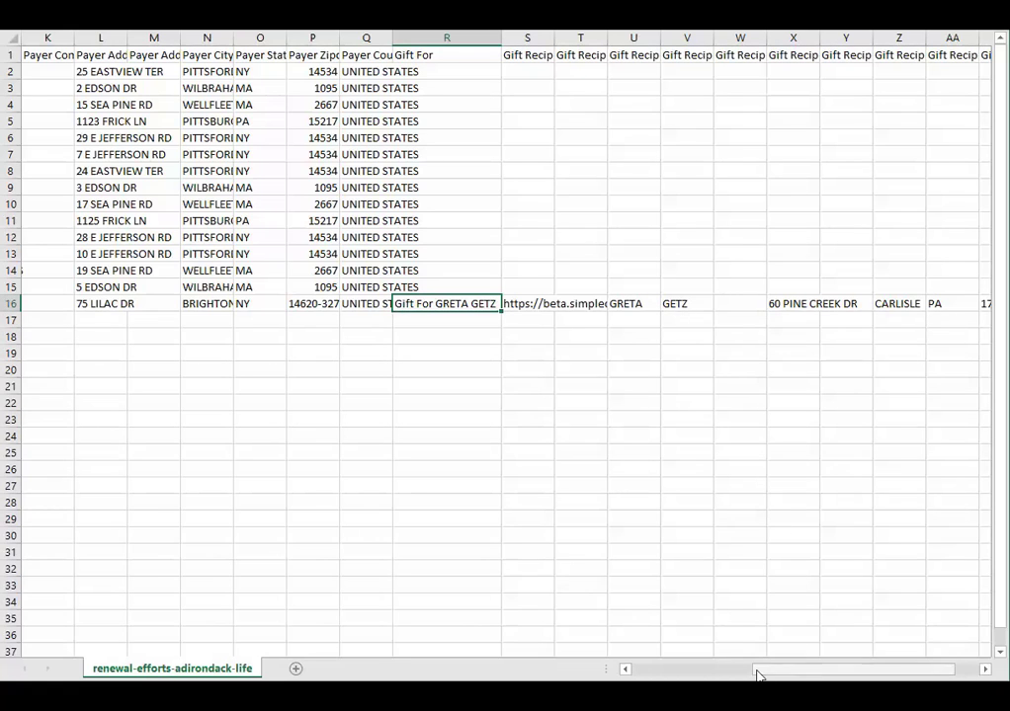
Copy the renewal link in cell G13 and open it in the browser to examine the subscription offer and subscriber information
{"action": "left_click_drag", "start_coordinate": [758, 674], "coordinate": [637, 674]}
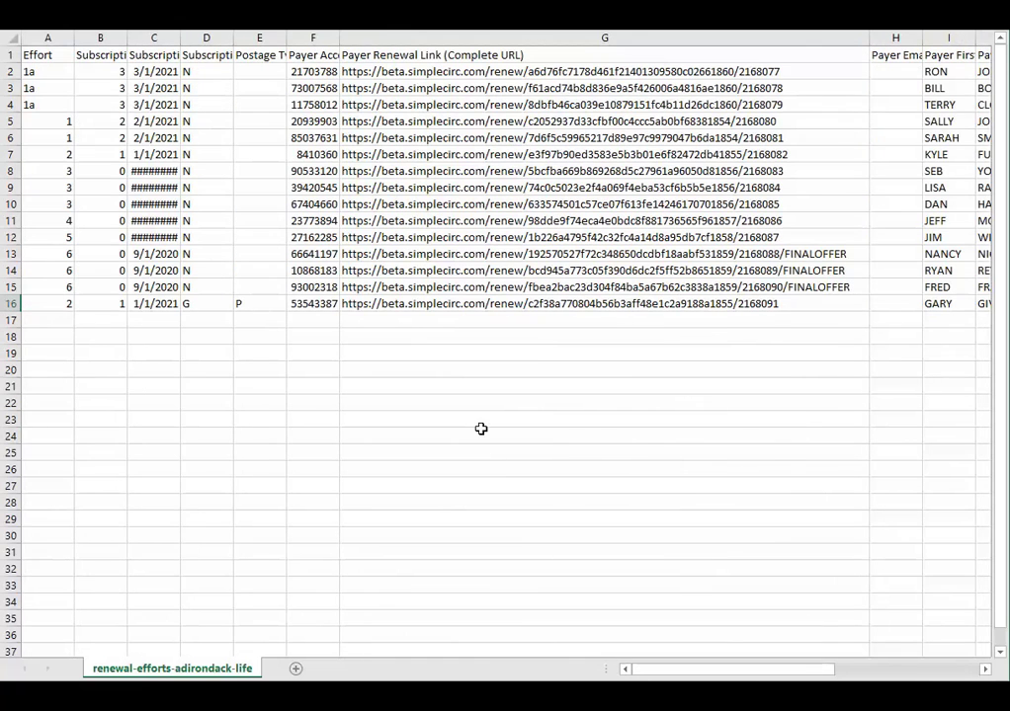
{"action": "left_click", "coordinate": [560, 254]}
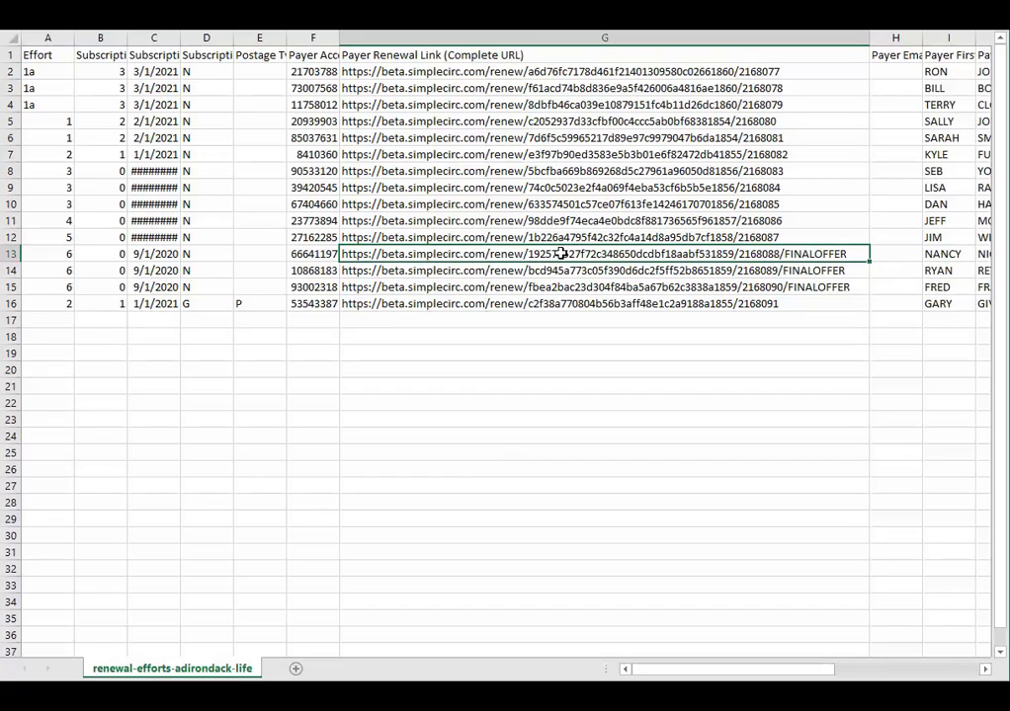
{"action": "key", "text": "ctrl+c"}
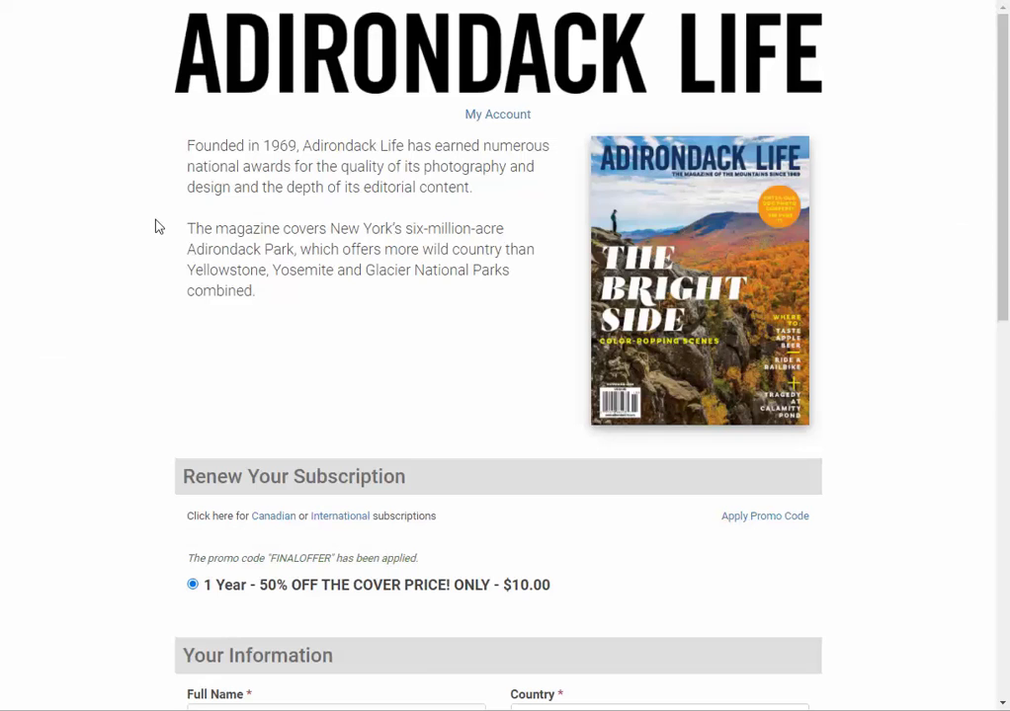
{"action": "scroll", "coordinate": [155, 227], "scroll_direction": "down", "scroll_amount": 5}
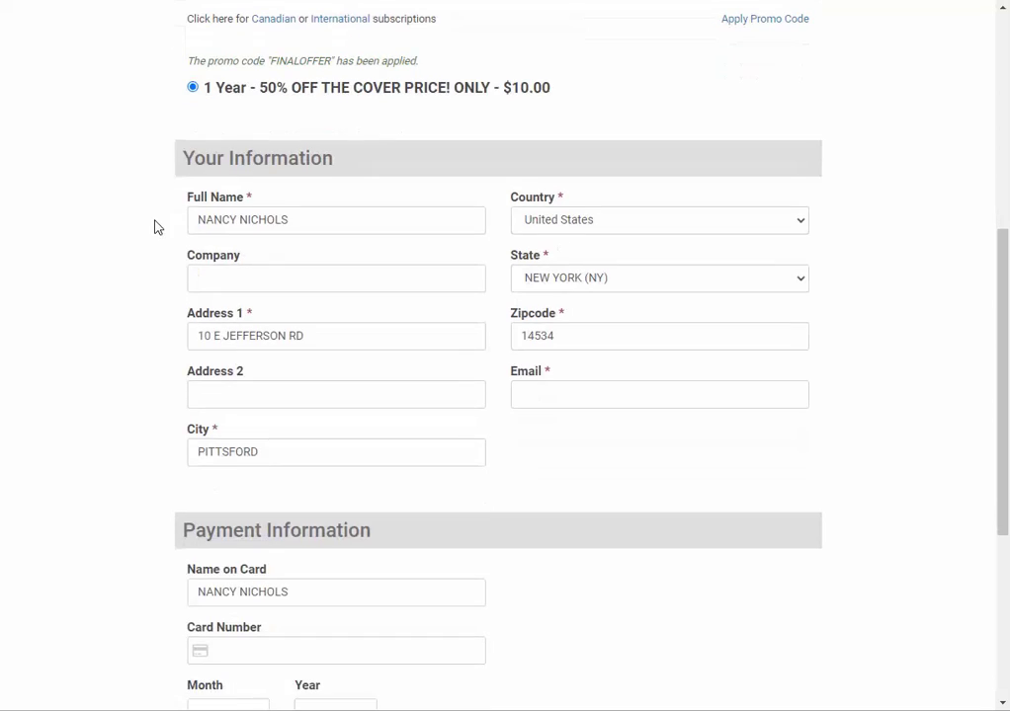
{"action": "scroll", "coordinate": [155, 227], "scroll_direction": "down", "scroll_amount": 1}
{"action": "scroll", "coordinate": [155, 227], "scroll_direction": "up", "scroll_amount": 5}
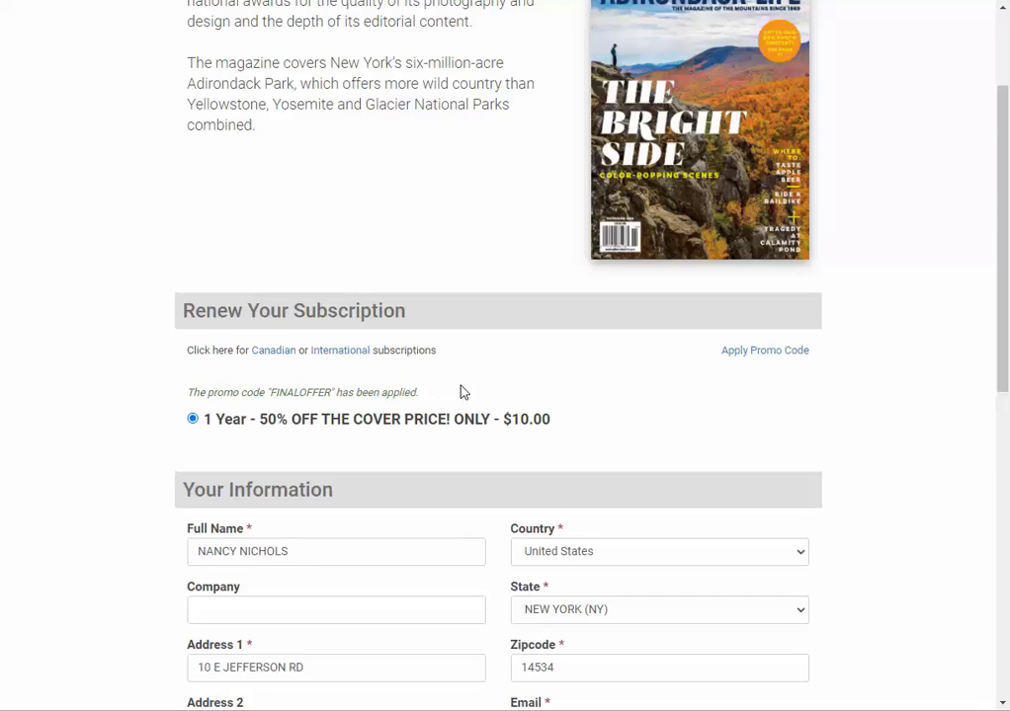
Examine the prefilled contact details, payment fields and purchase summary on the subscription renewal page
{"action": "scroll", "coordinate": [139, 425], "scroll_direction": "down", "scroll_amount": 4}
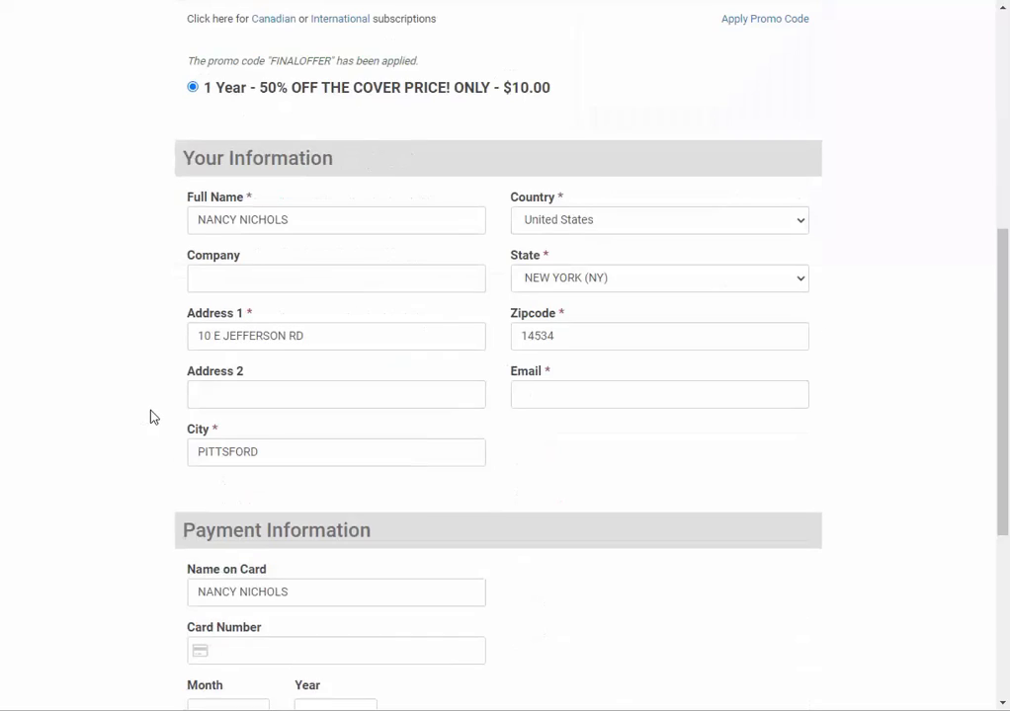
{"action": "scroll", "coordinate": [150, 417], "scroll_direction": "down", "scroll_amount": 3}
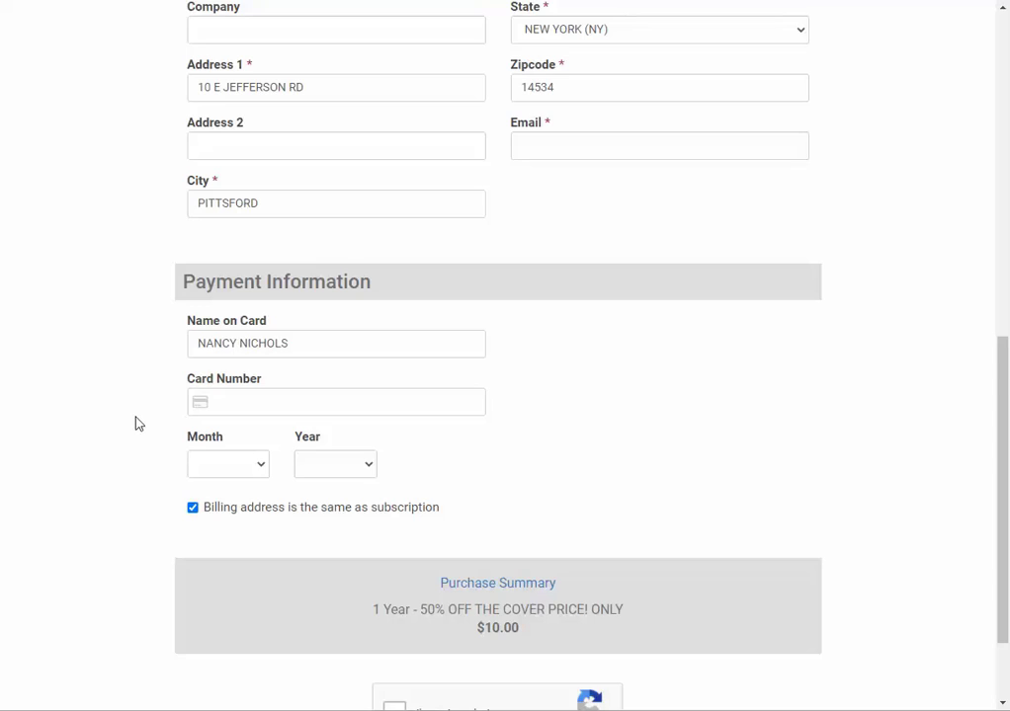
{"action": "scroll", "coordinate": [140, 423], "scroll_direction": "down", "scroll_amount": 2}
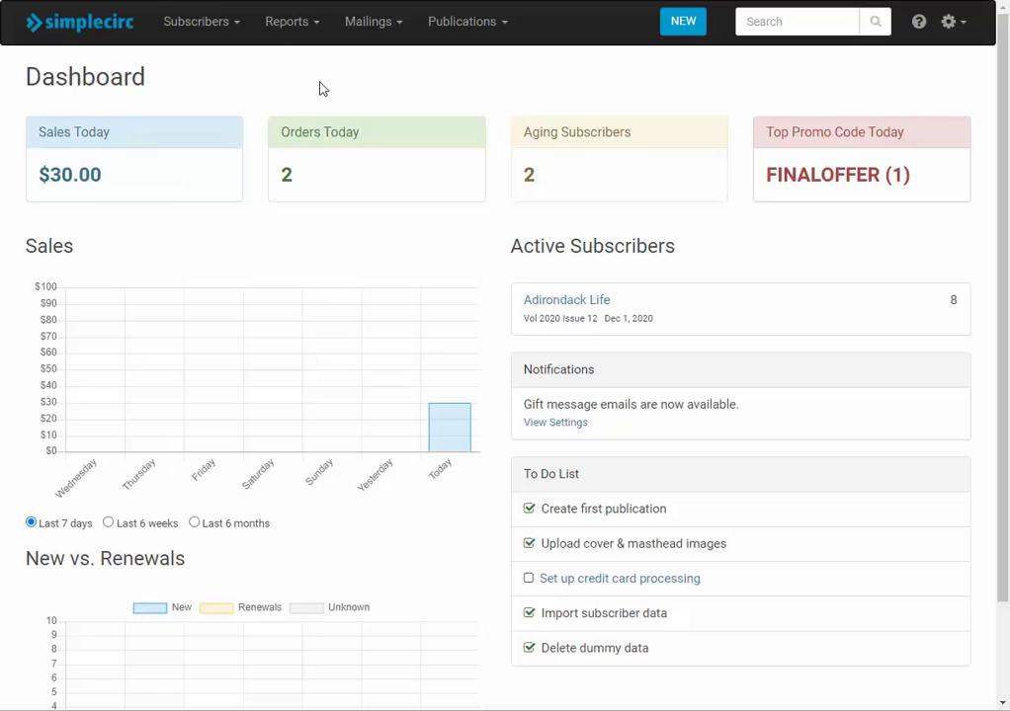
Examine the renewal rates per effort for the file pulled 11/17/20 12:43pm and the subscriptions due for a new renewal effort file
{"action": "left_click", "coordinate": [365, 23]}
{"action": "left_click", "coordinate": [401, 149]}
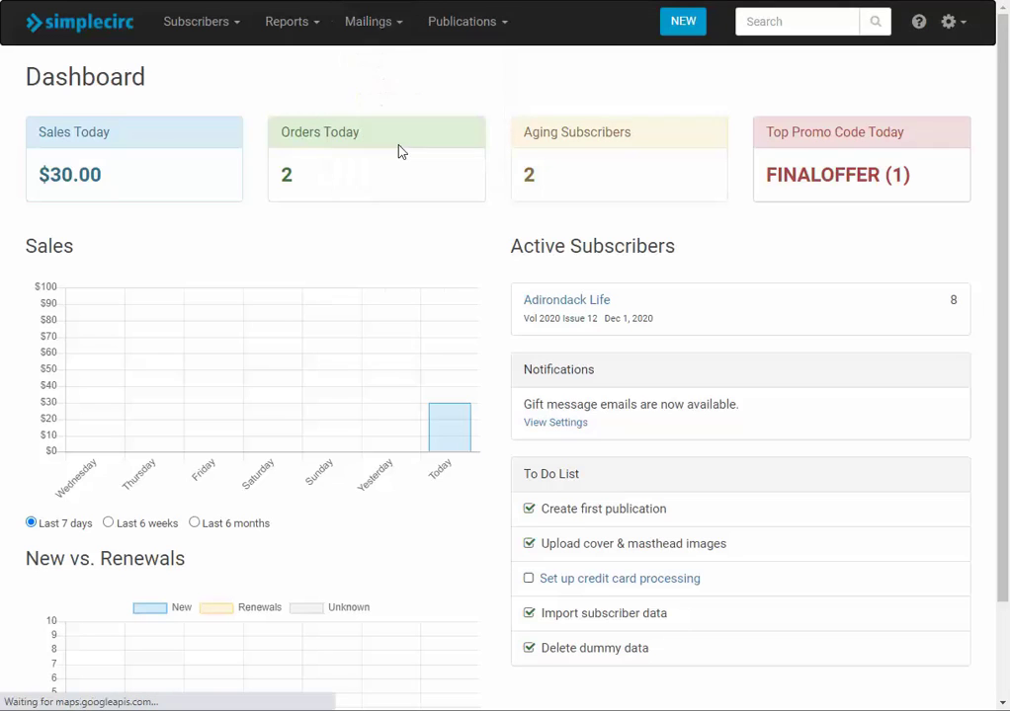
{"action": "left_click", "coordinate": [357, 137]}
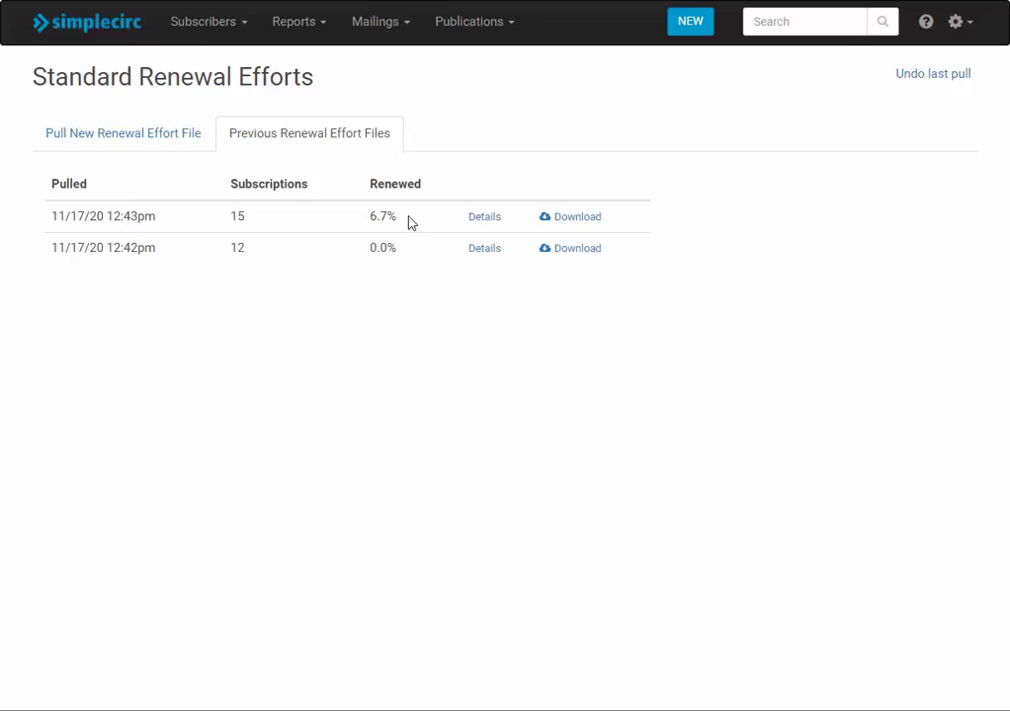
{"action": "left_click", "coordinate": [485, 224]}
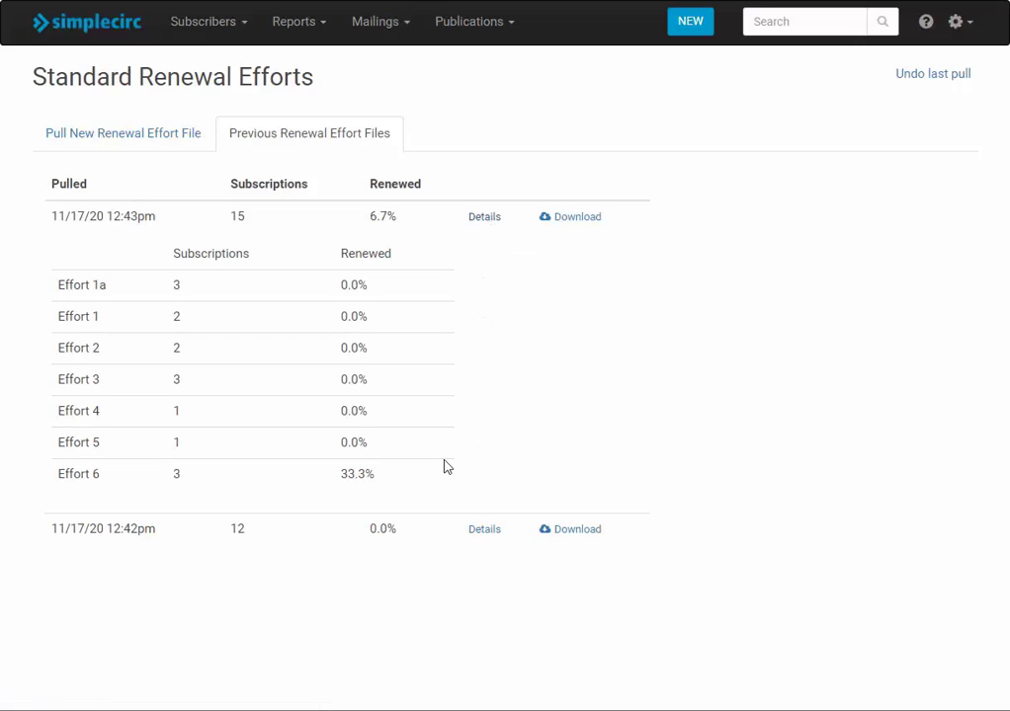
{"action": "double_click", "coordinate": [176, 474]}
{"action": "left_click", "coordinate": [311, 482]}
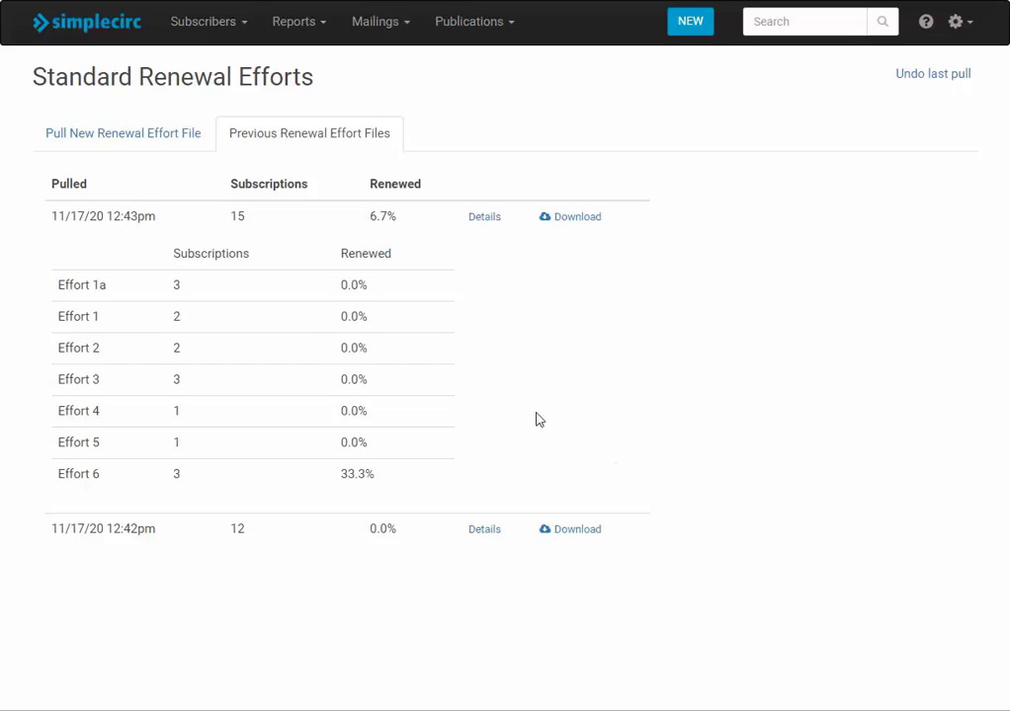
{"action": "left_click", "coordinate": [100, 136]}
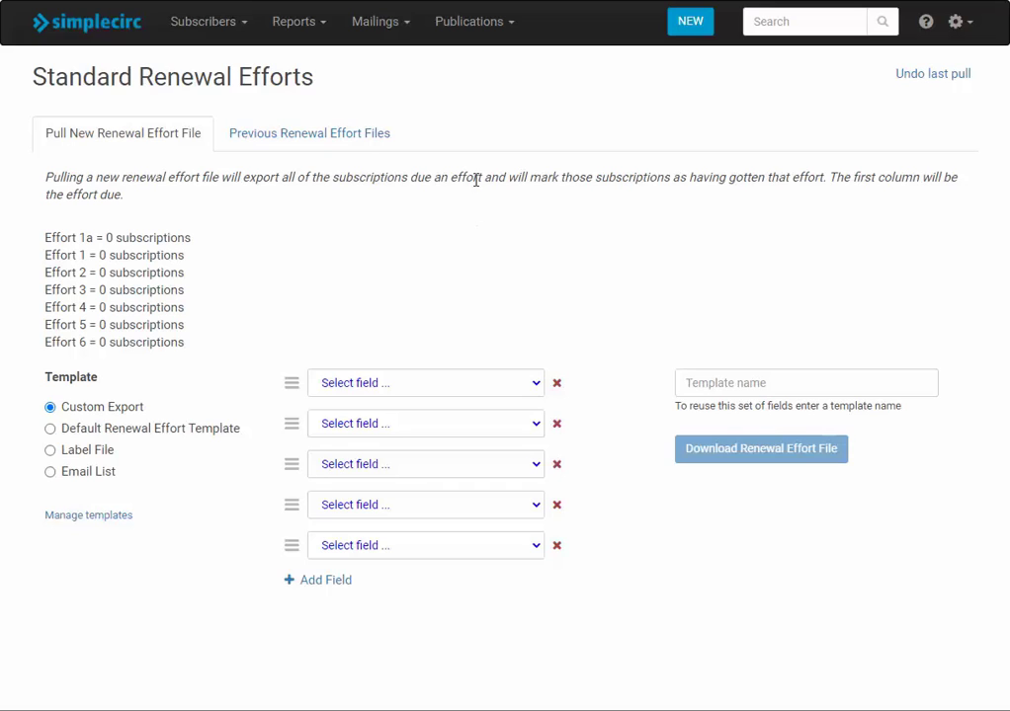
Download new mailing labels for Adirondack Life using the Default Mailing Labels Template
{"action": "left_click", "coordinate": [375, 31]}
{"action": "left_click", "coordinate": [385, 58]}
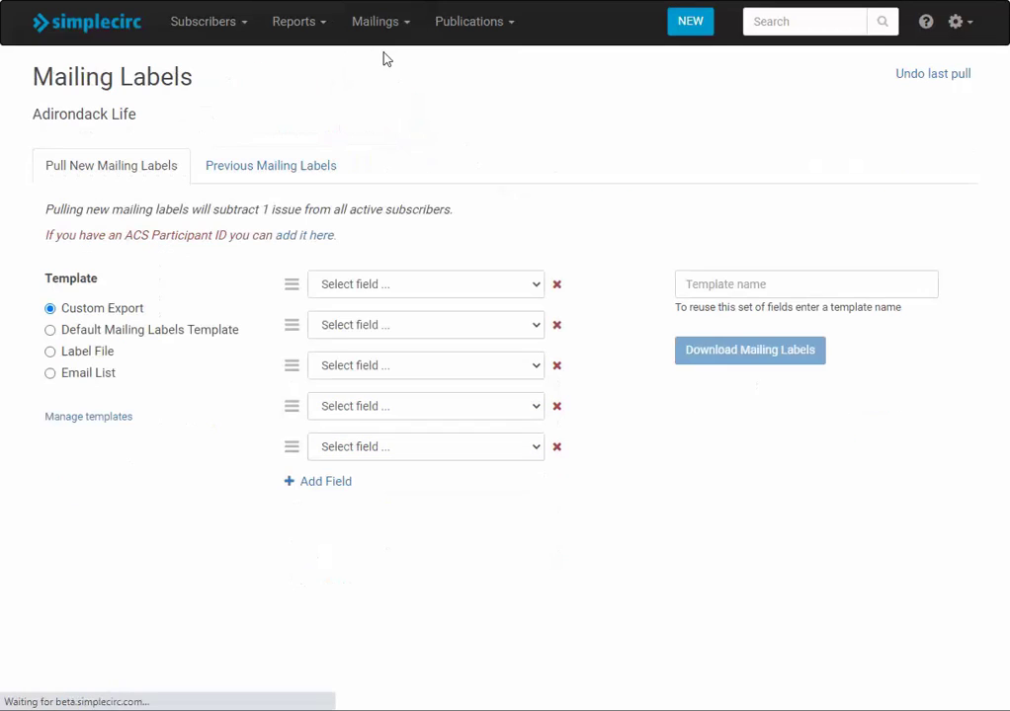
{"action": "left_click", "coordinate": [170, 336]}
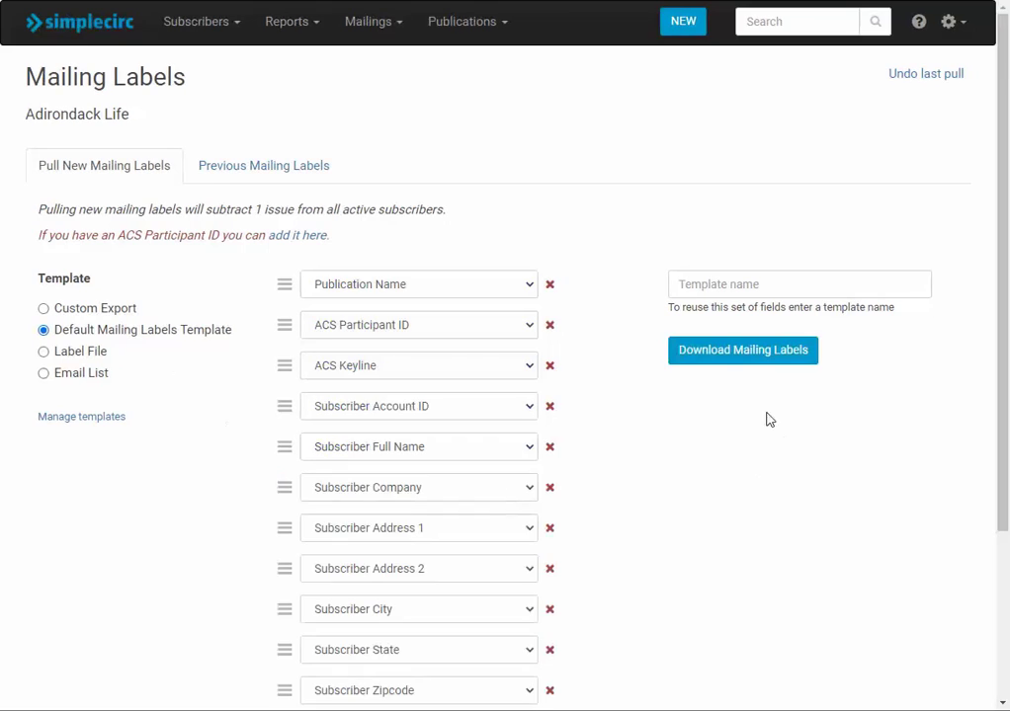
{"action": "left_click", "coordinate": [742, 360]}
{"action": "left_click", "coordinate": [499, 168]}
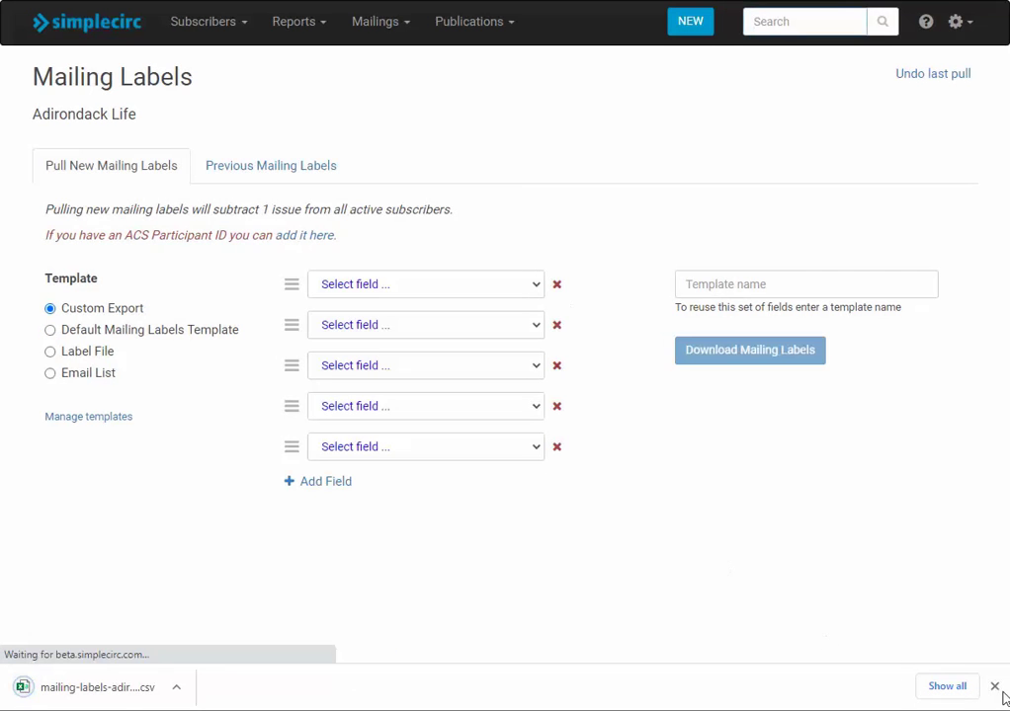
{"action": "left_click", "coordinate": [994, 686]}
Return to Standard Renewal Efforts to examine the subscriptions due for each effort
{"action": "left_click", "coordinate": [376, 24]}
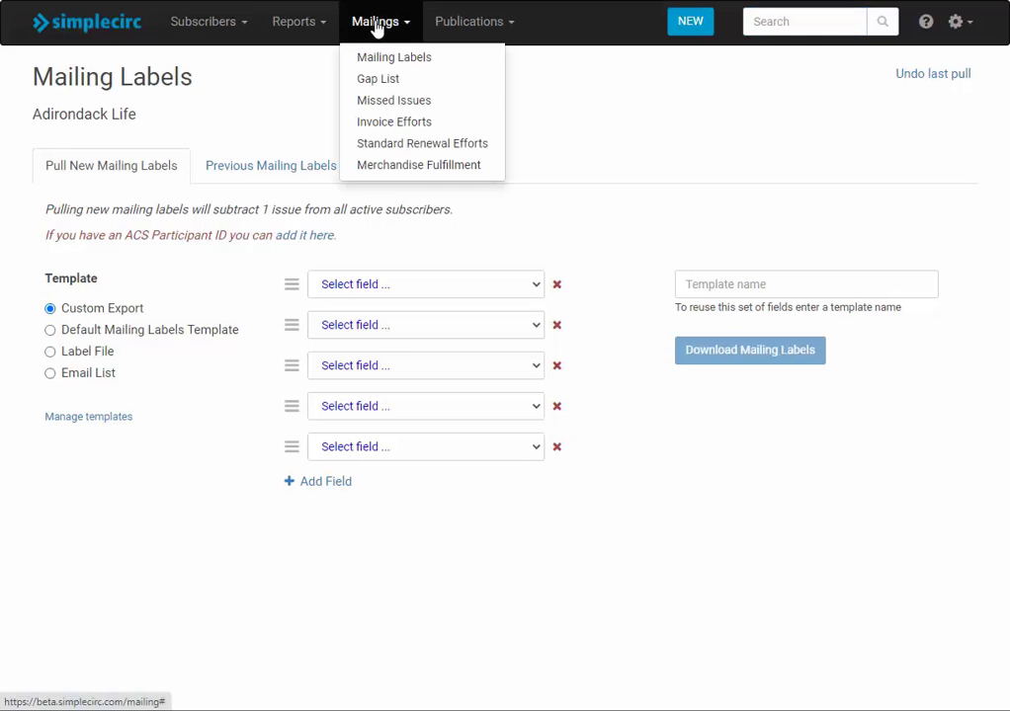
{"action": "left_click", "coordinate": [392, 148]}
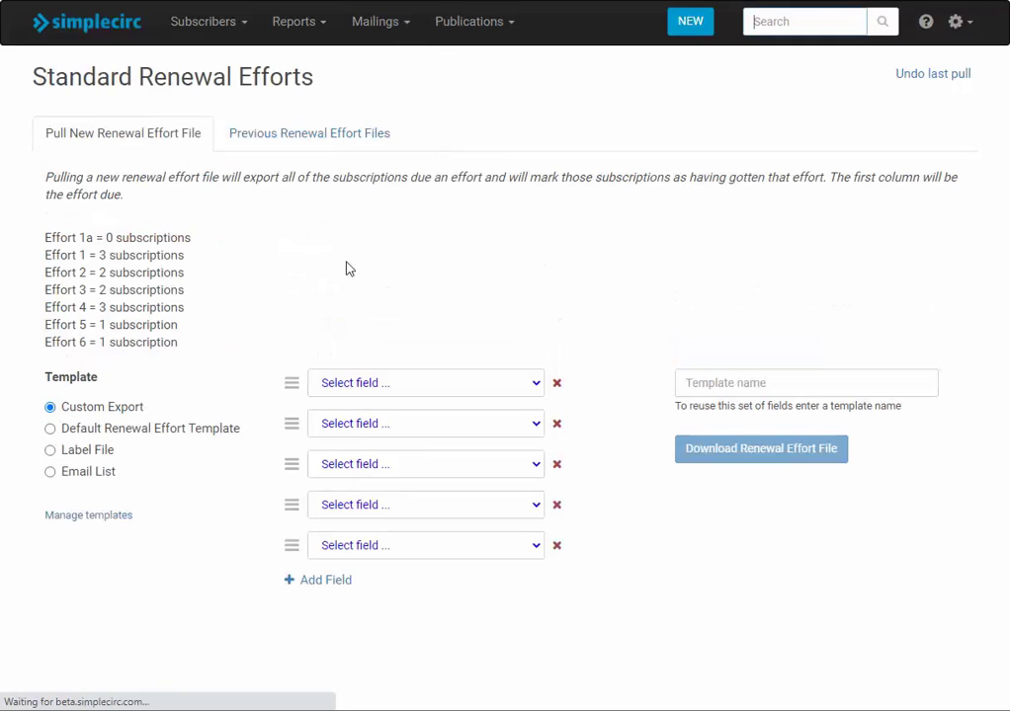